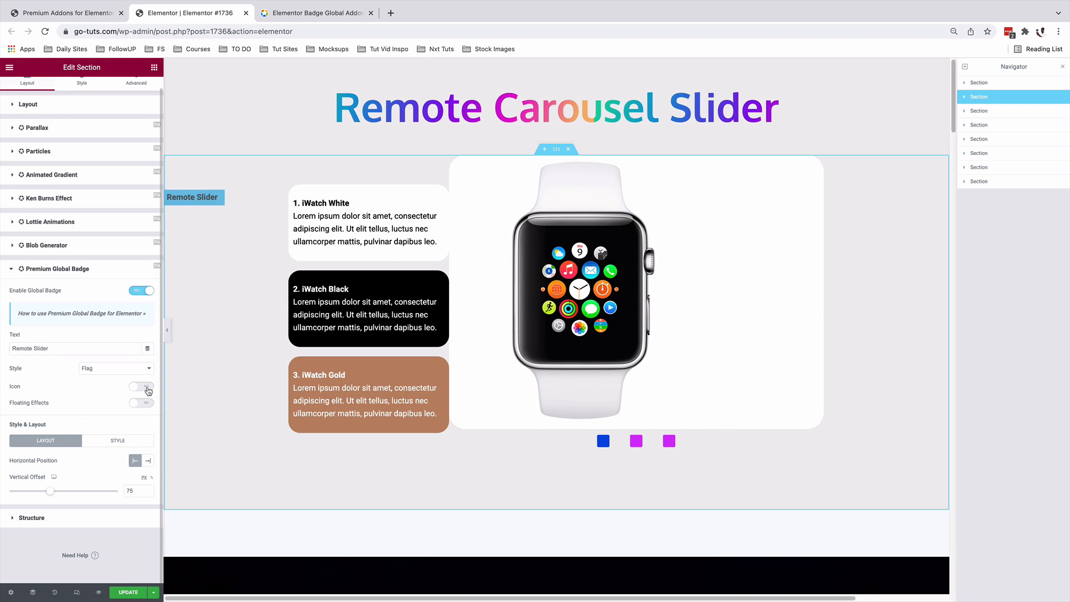
# - Enable an icon on the Remote Slider badge and set its icon type to Lottie
pyautogui.click(146, 387)
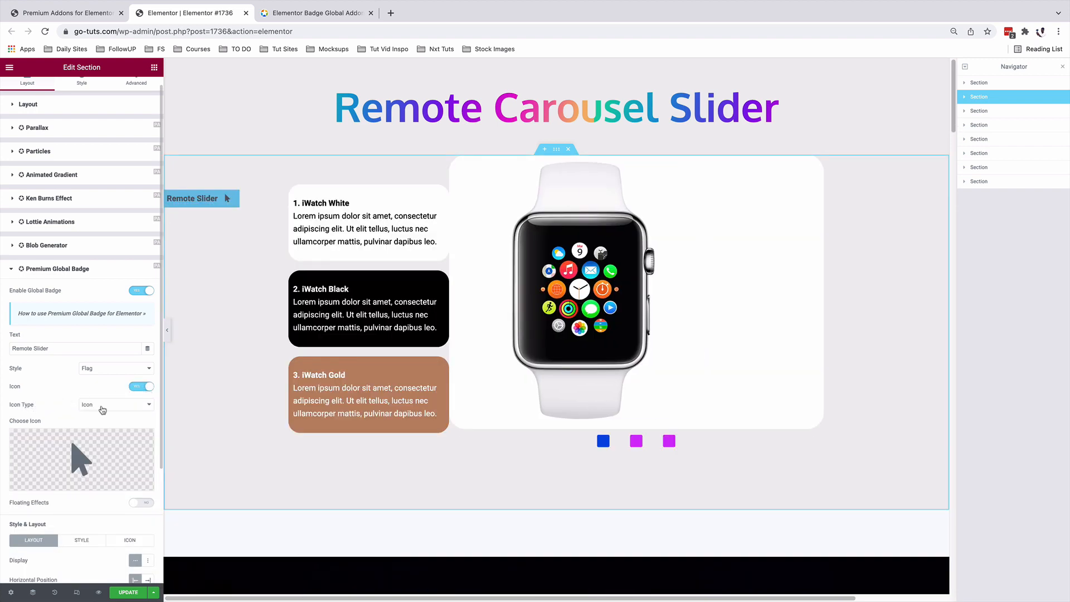
pyautogui.click(104, 408)
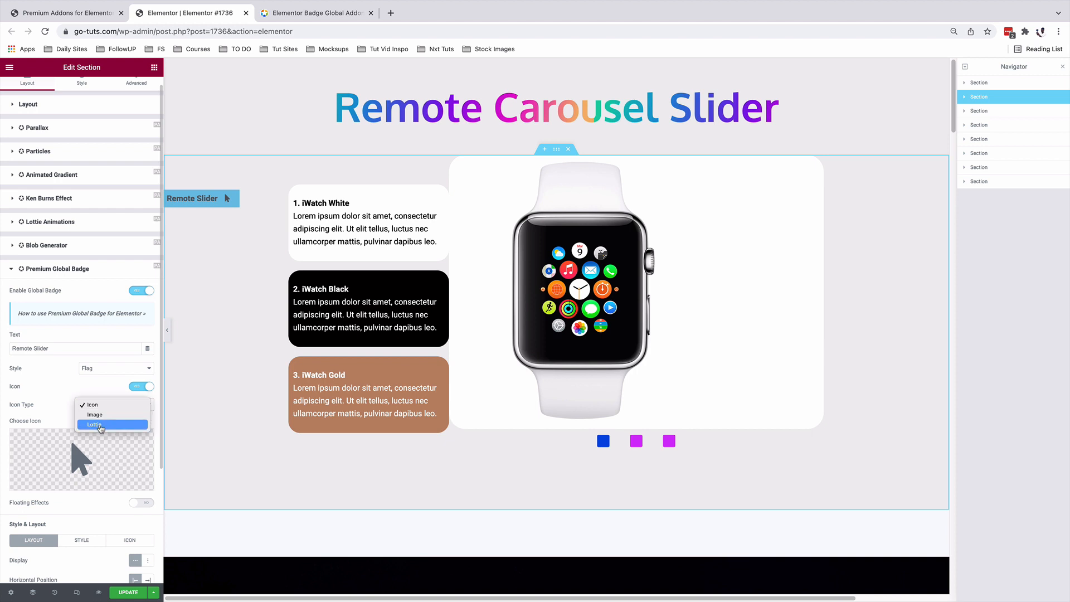
pyautogui.click(101, 427)
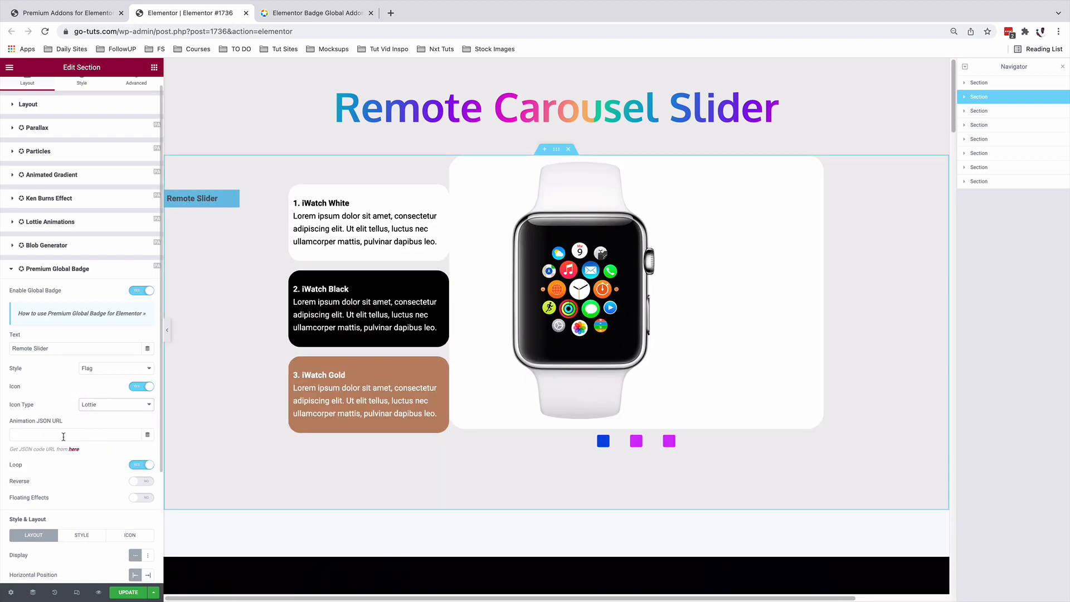
# - Copy the thinker penguin's animation URL from LottieFiles and enter it as the badge icon's animation JSON URL
pyautogui.click(73, 449)
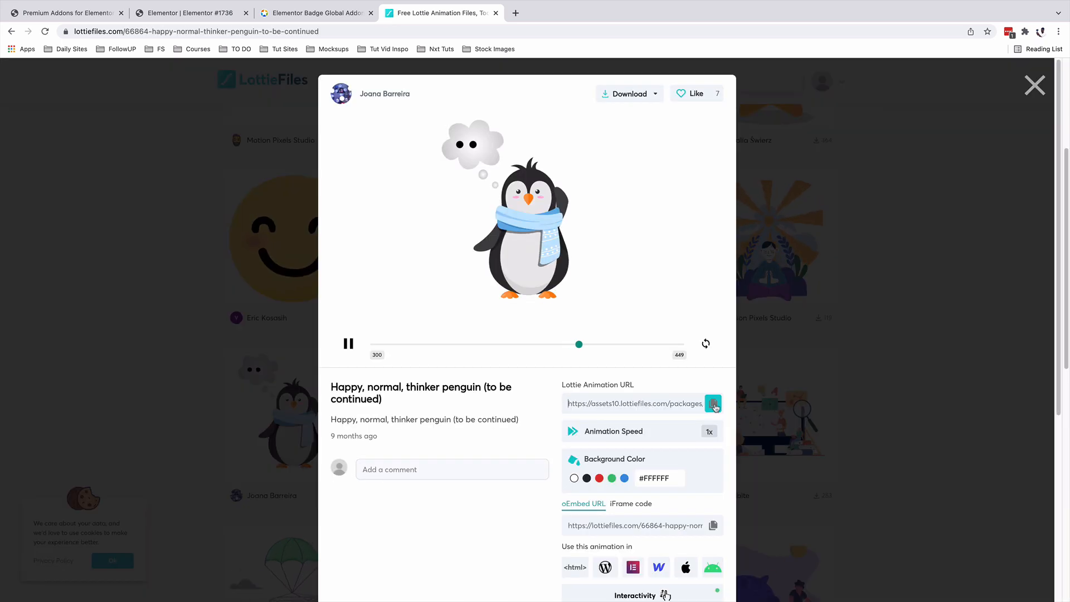
pyautogui.click(713, 403)
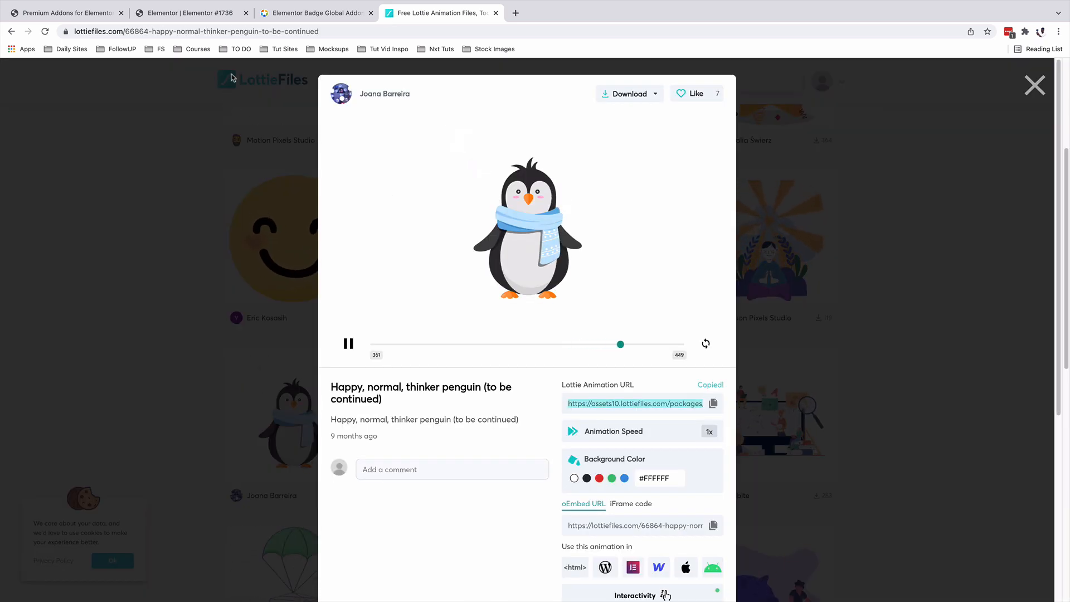
pyautogui.click(194, 12)
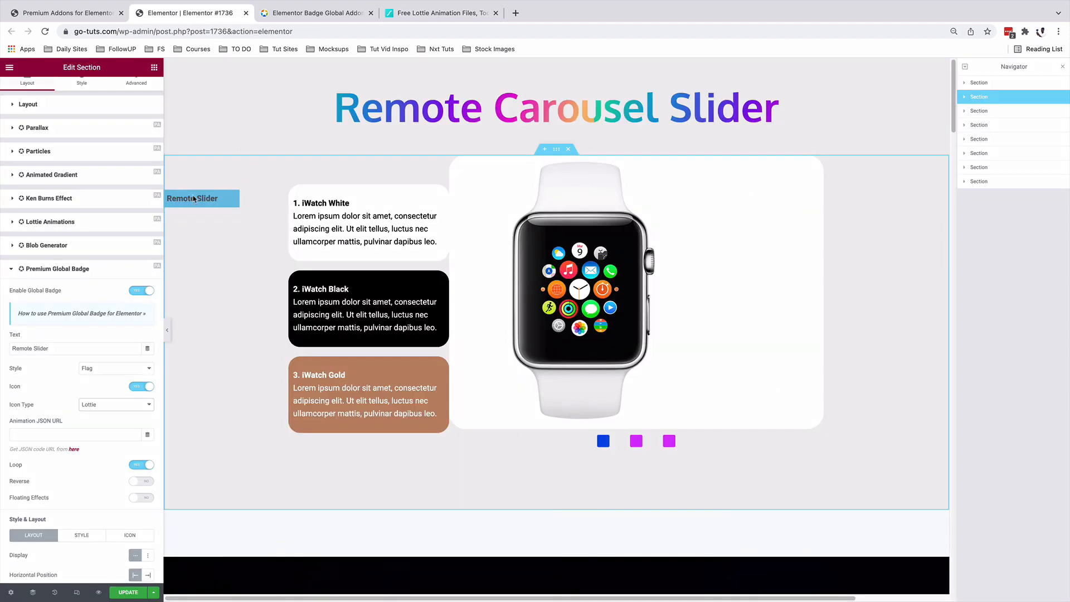
pyautogui.click(65, 435)
pyautogui.write('https://assets10.lottiefiles.com/packages/lf20_44y9y3ky.json')
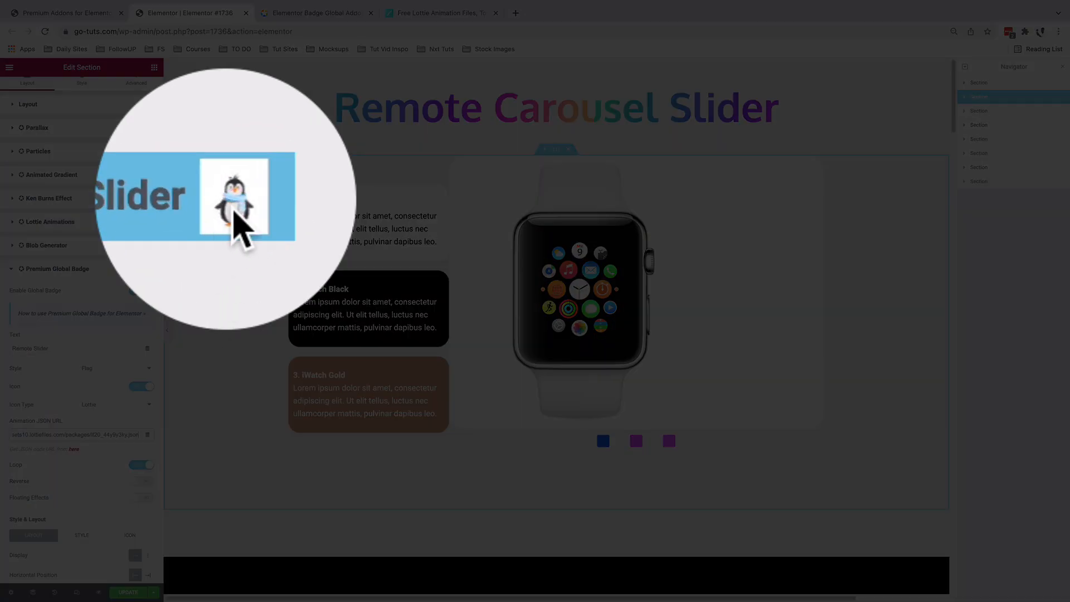
# - Try the badge's stacked display and right horizontal position, returning to inline display and left position
pyautogui.scroll(-3, 78, 390)
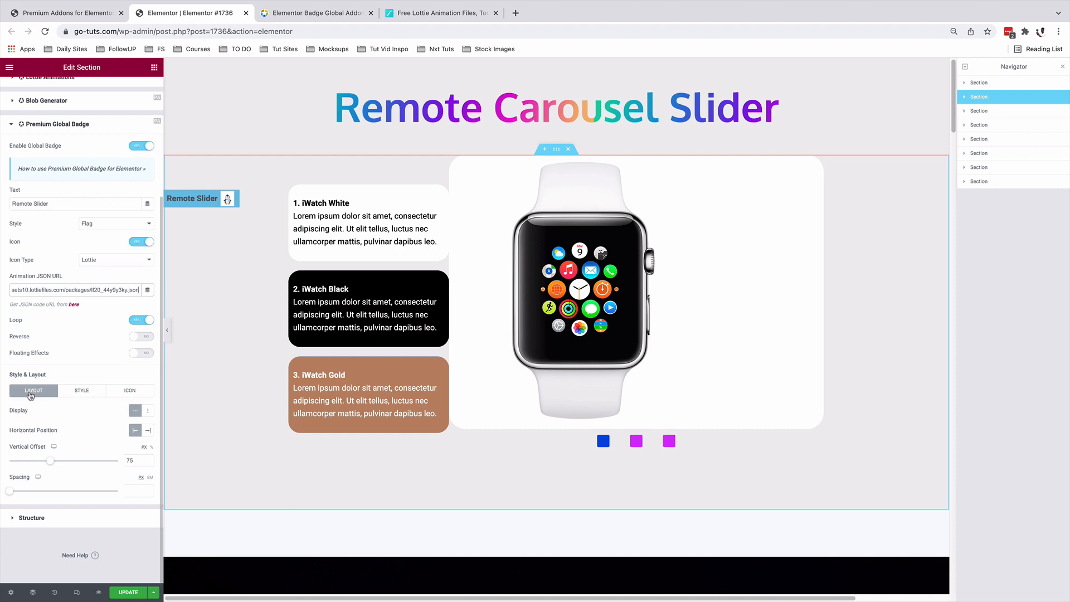
pyautogui.click(147, 413)
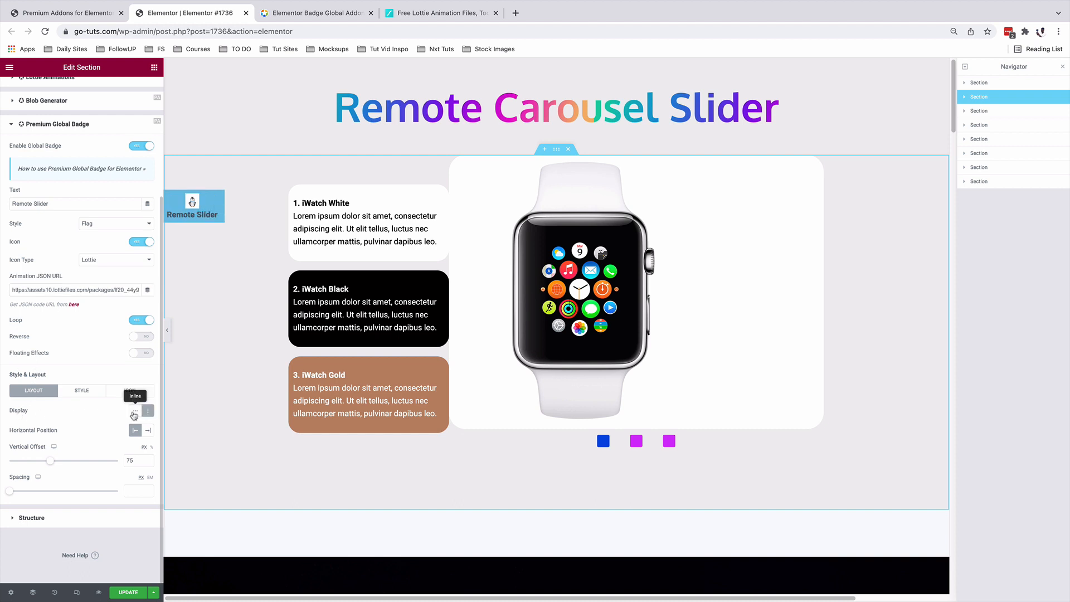
pyautogui.click(135, 414)
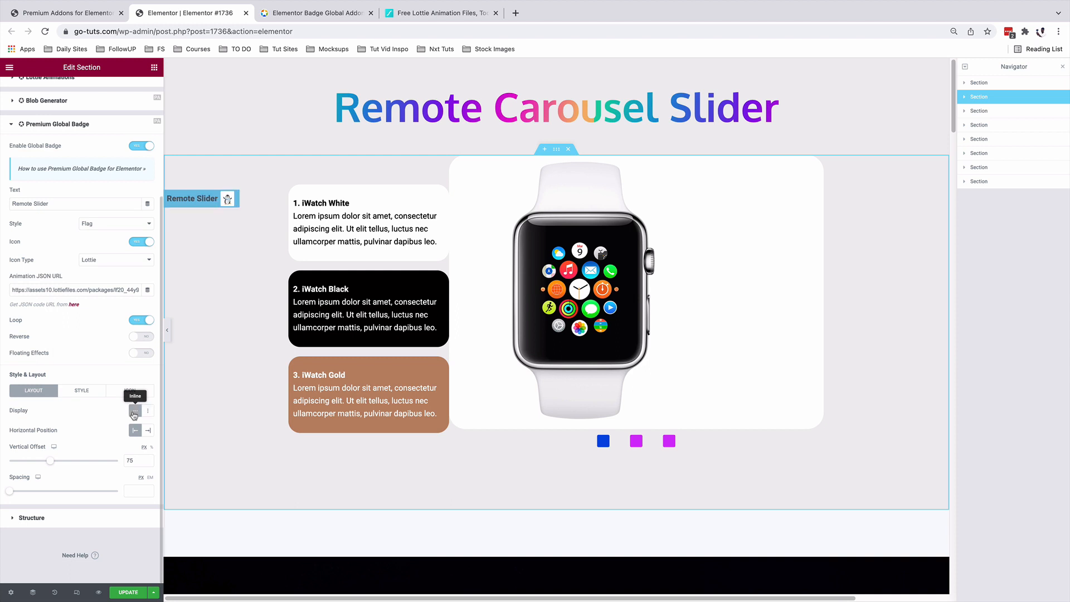
pyautogui.click(148, 435)
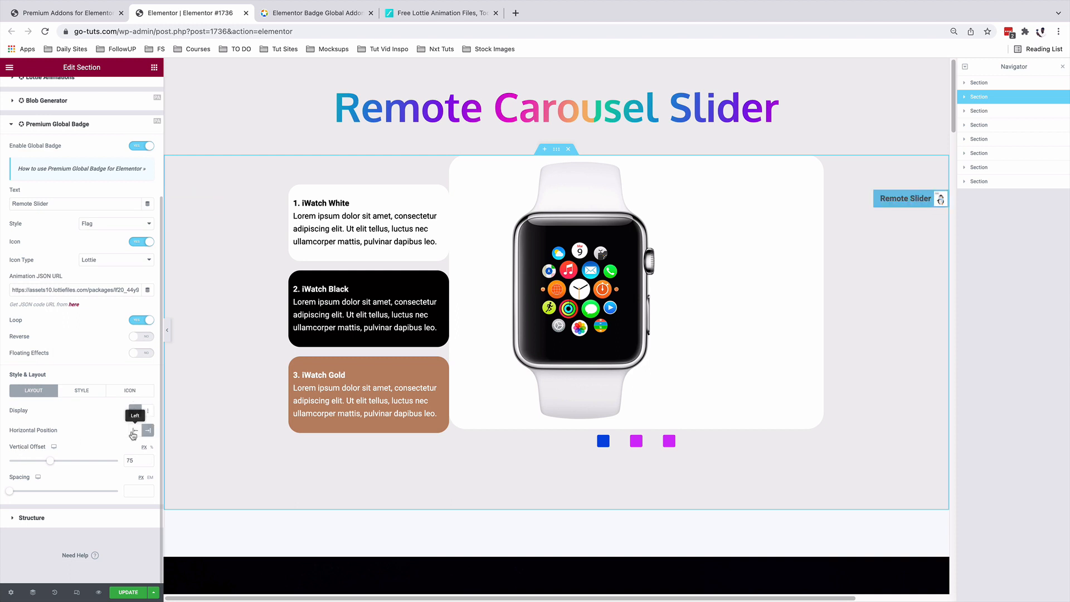
pyautogui.click(134, 430)
pyautogui.click(147, 432)
pyautogui.click(135, 430)
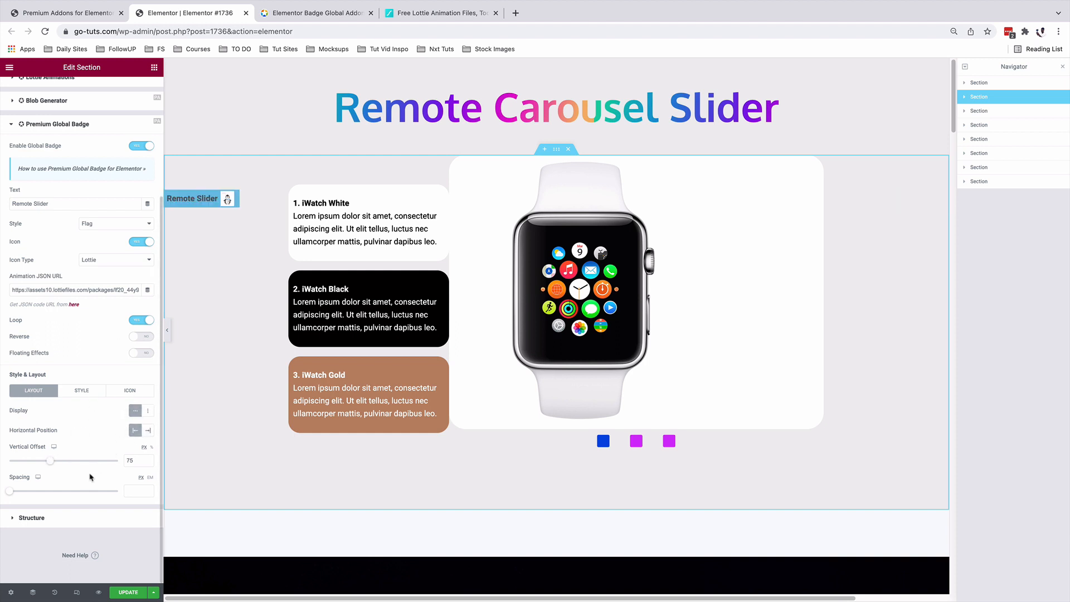
# - Set the badge's text color to yellow and its background color to a very dark purple
pyautogui.click(81, 390)
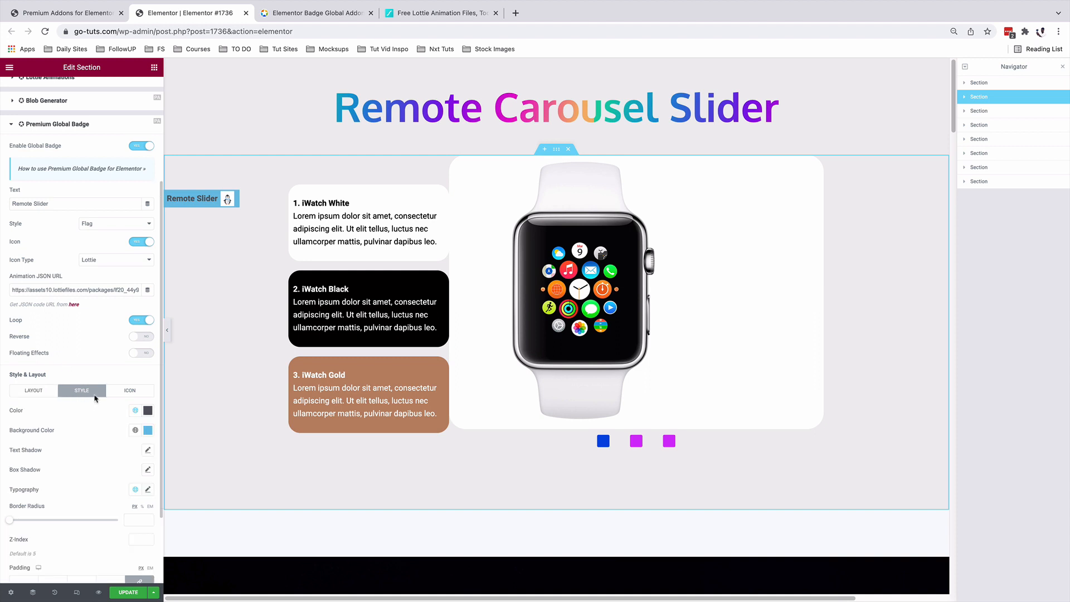
pyautogui.scroll(-3, 96, 390)
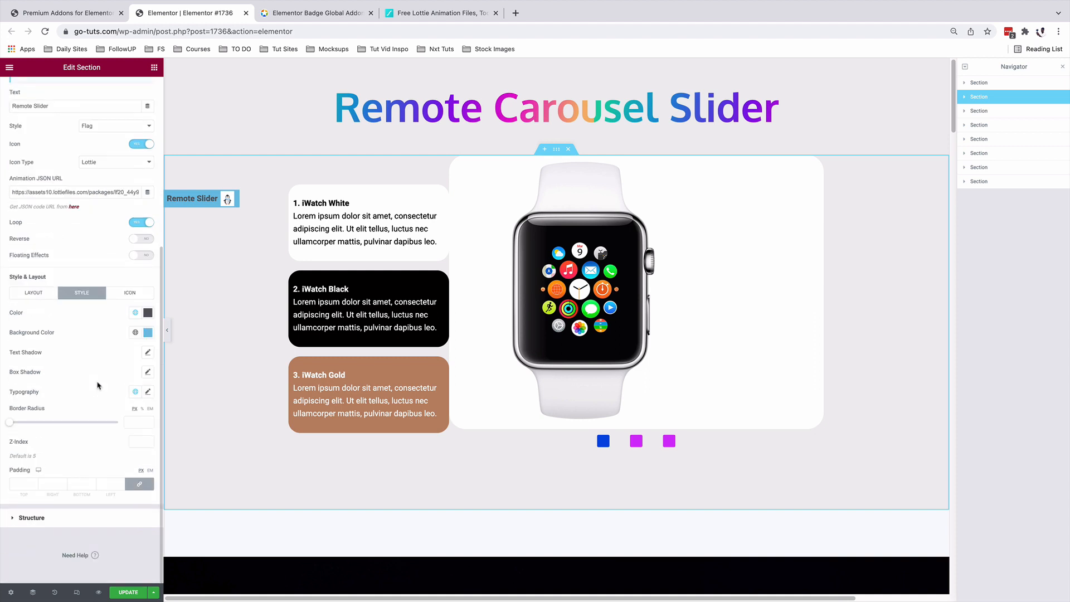
pyautogui.click(148, 314)
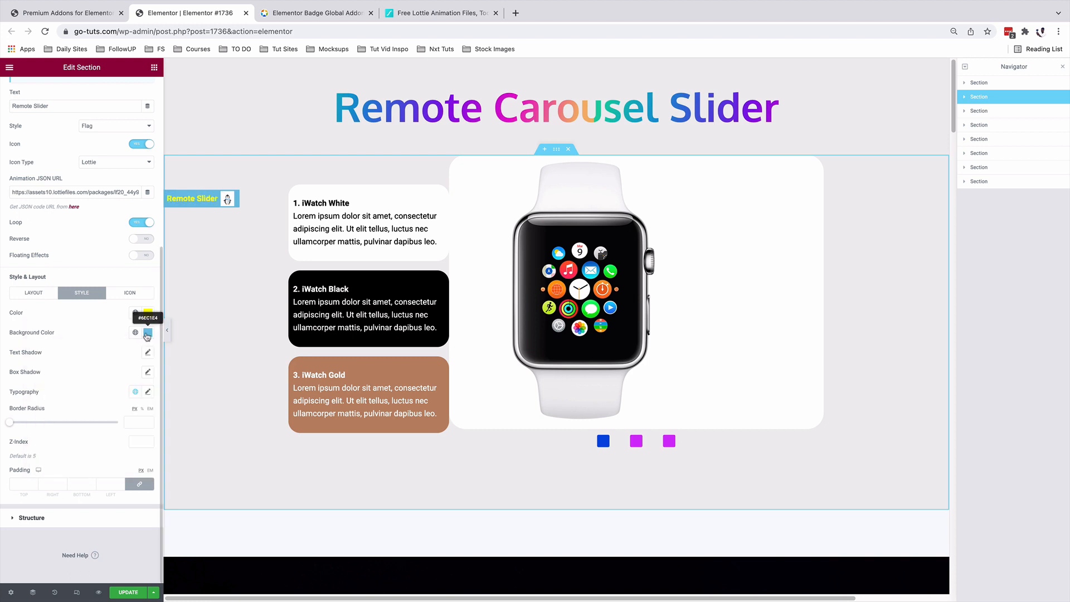
pyautogui.click(146, 334)
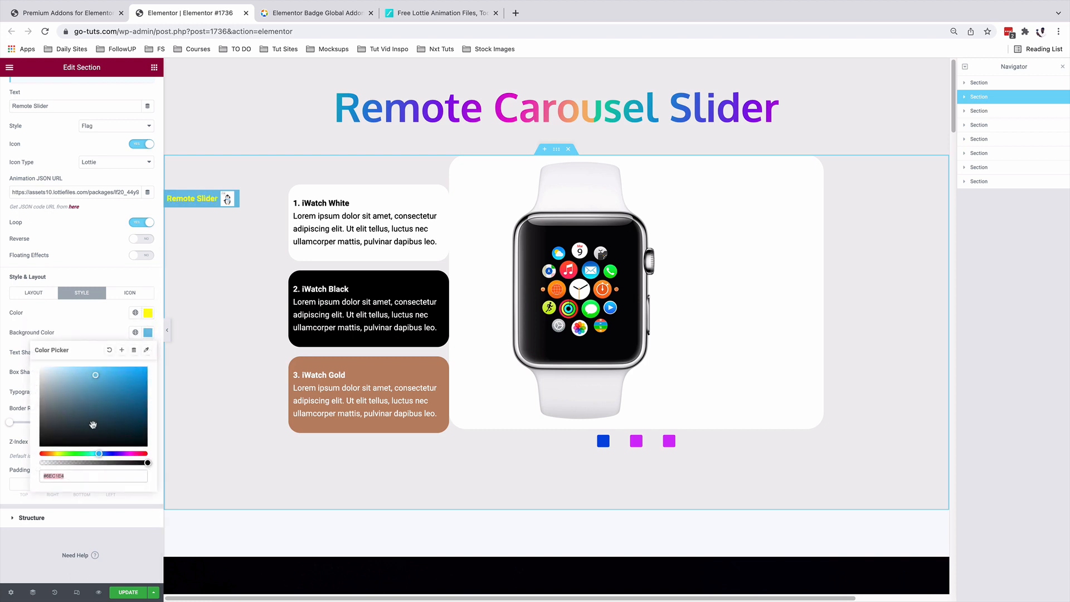
pyautogui.click(85, 431)
pyautogui.moveTo(86, 432); pyautogui.dragTo(137, 428)
pyautogui.click(134, 454)
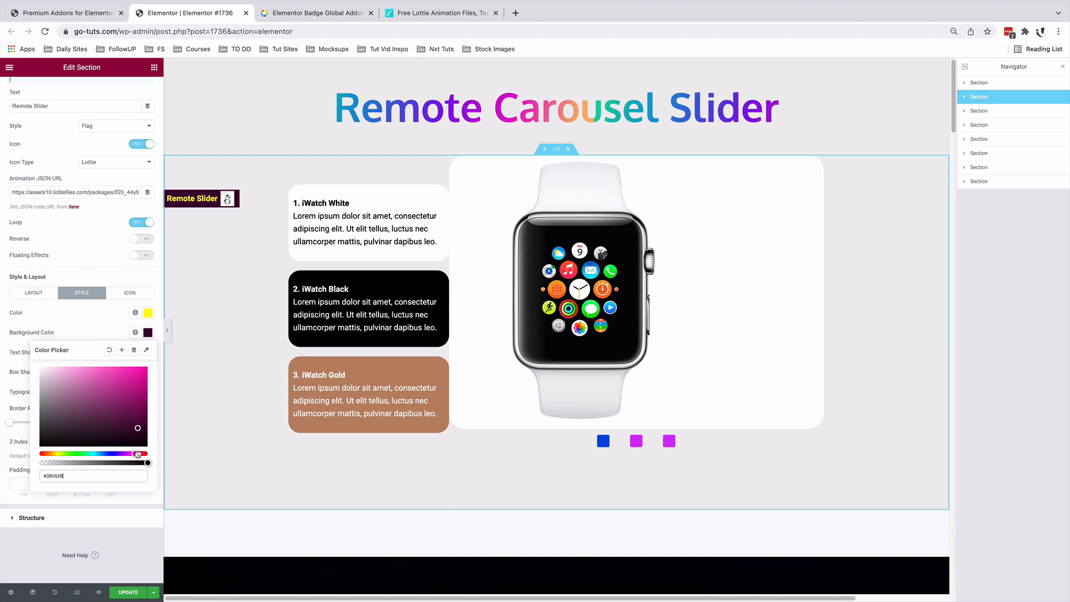
# - Set the badge icon's size to 50 px and its border radius to 100 px
pyautogui.click(126, 293)
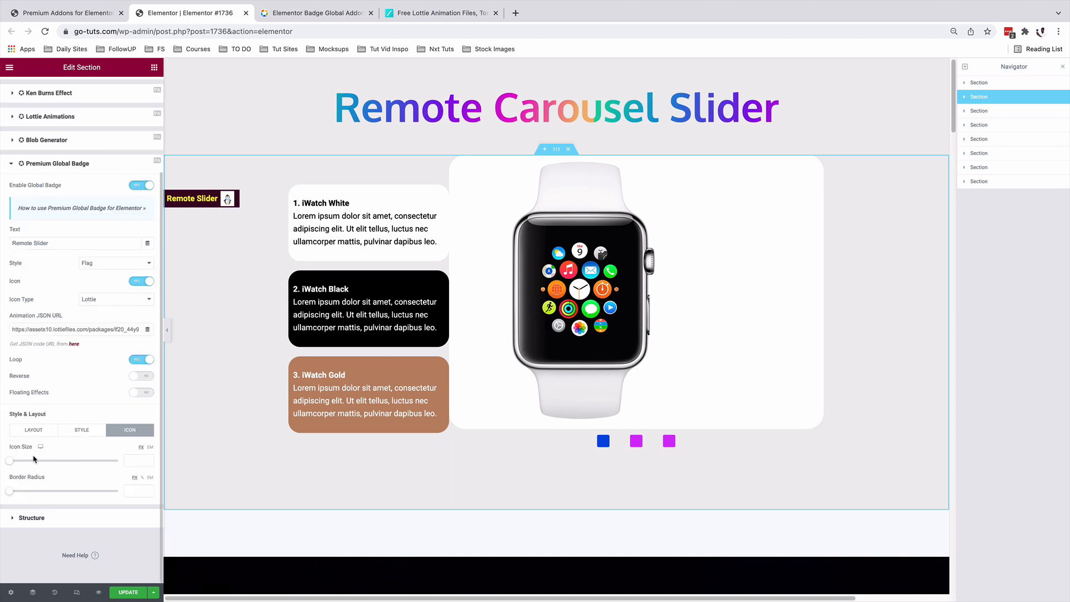
pyautogui.moveTo(10, 462); pyautogui.dragTo(37, 492)
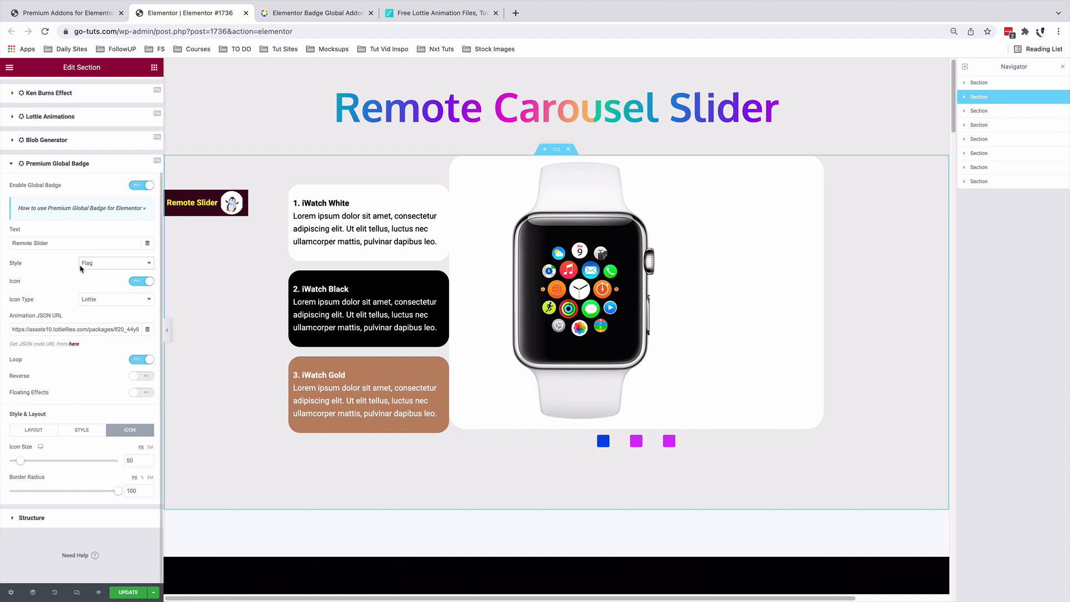
# - Change the badge's style to Custom Layout
pyautogui.click(99, 266)
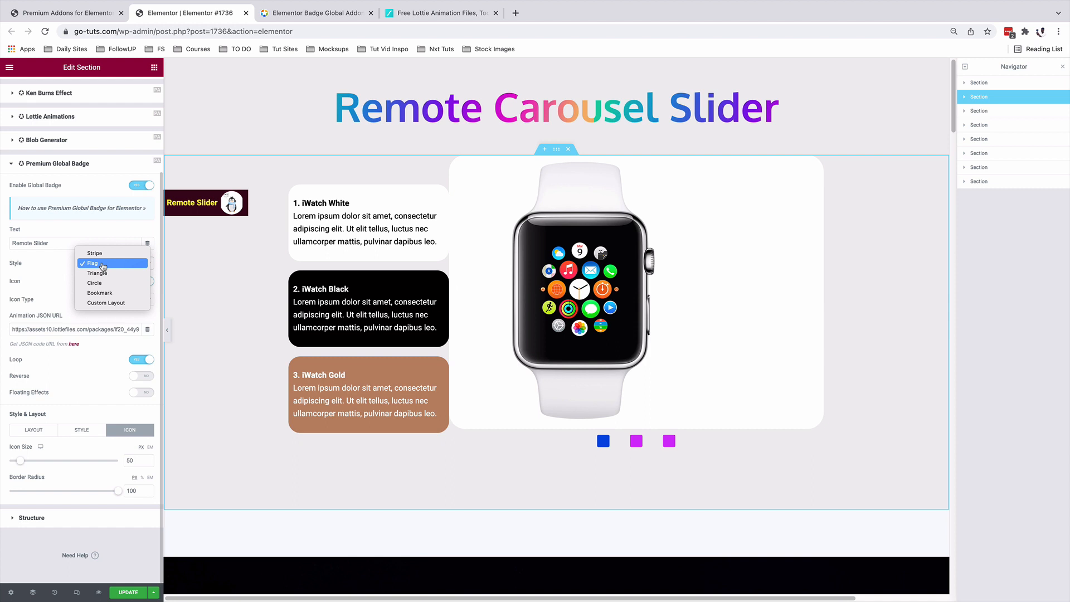
pyautogui.click(103, 265)
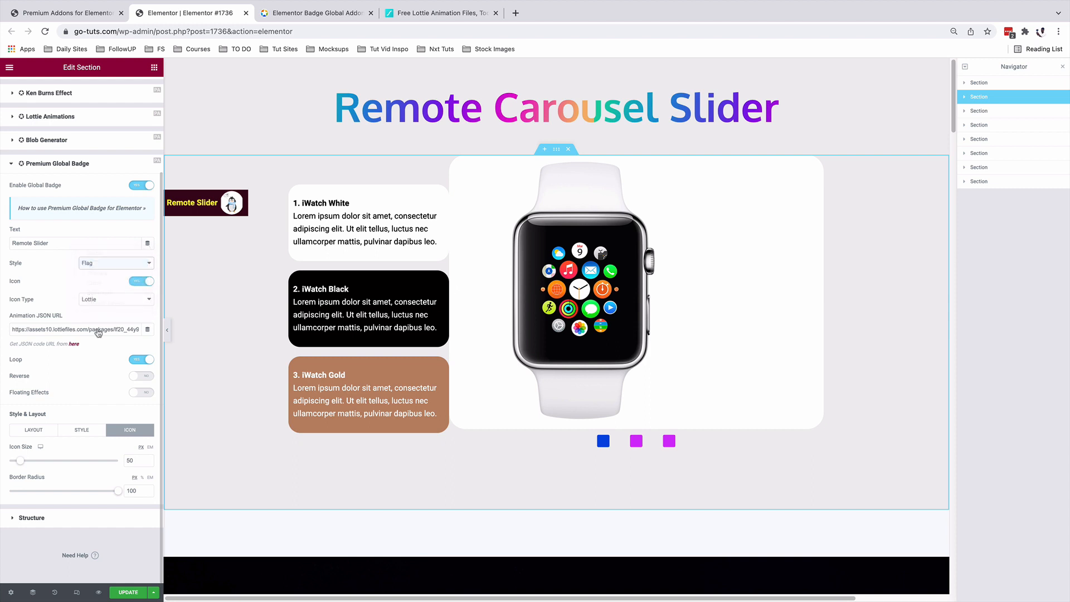
pyautogui.click(82, 433)
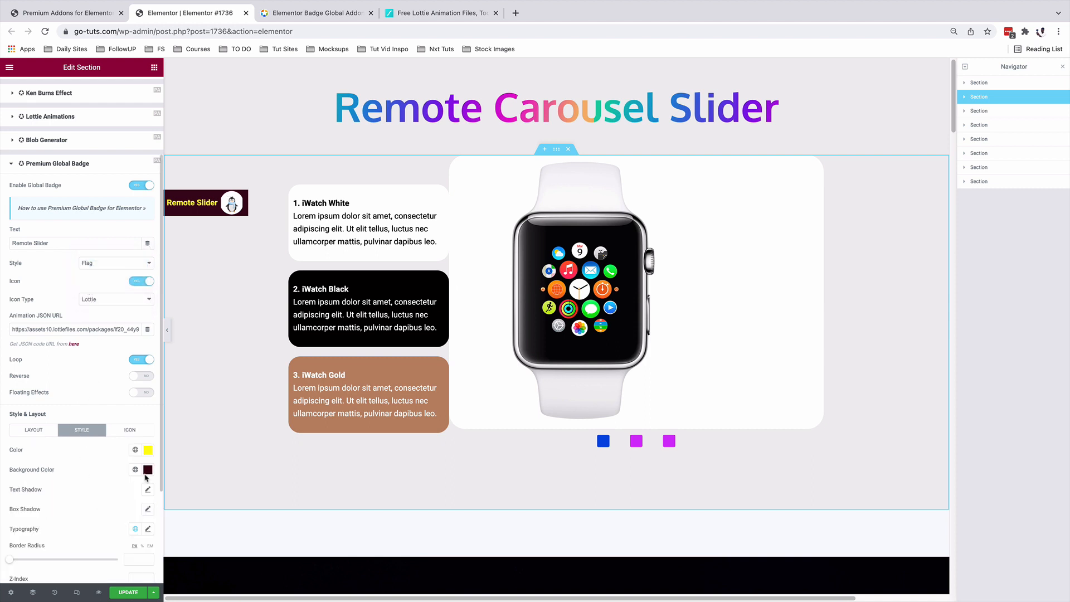
pyautogui.click(95, 265)
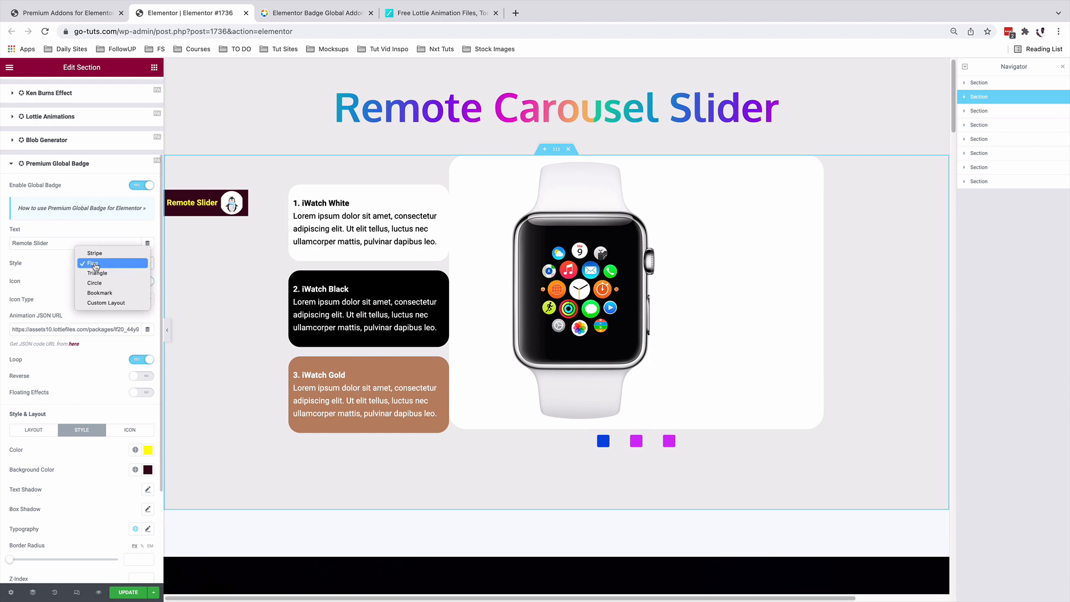
pyautogui.click(101, 304)
# - Give the badge a linear gradient background at a 90-degree angle with dark purple as its first color
pyautogui.scroll(-3, 71, 357)
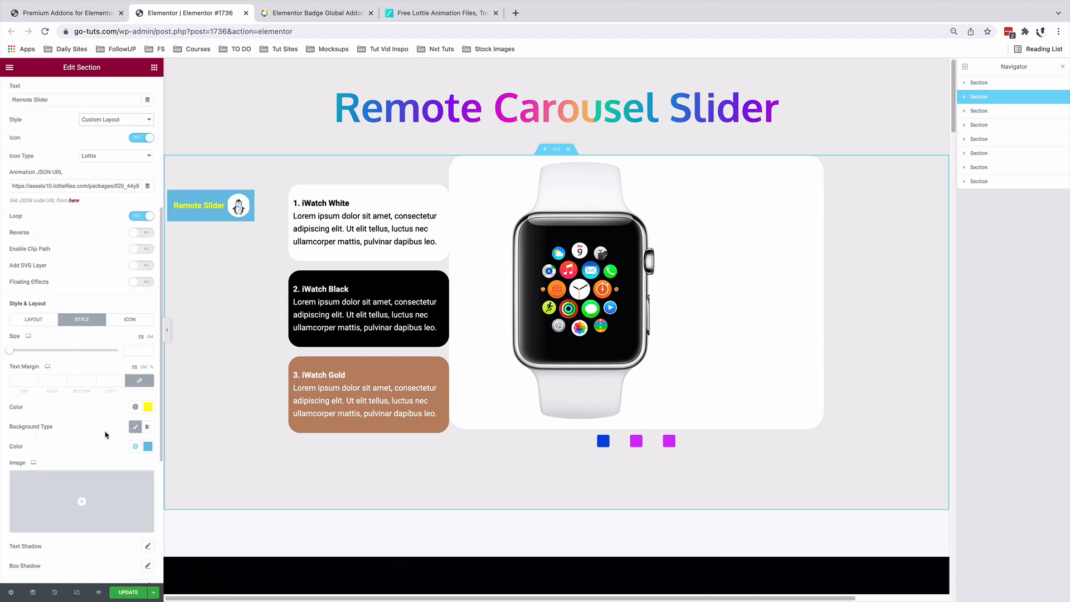
pyautogui.scroll(-2, 43, 334)
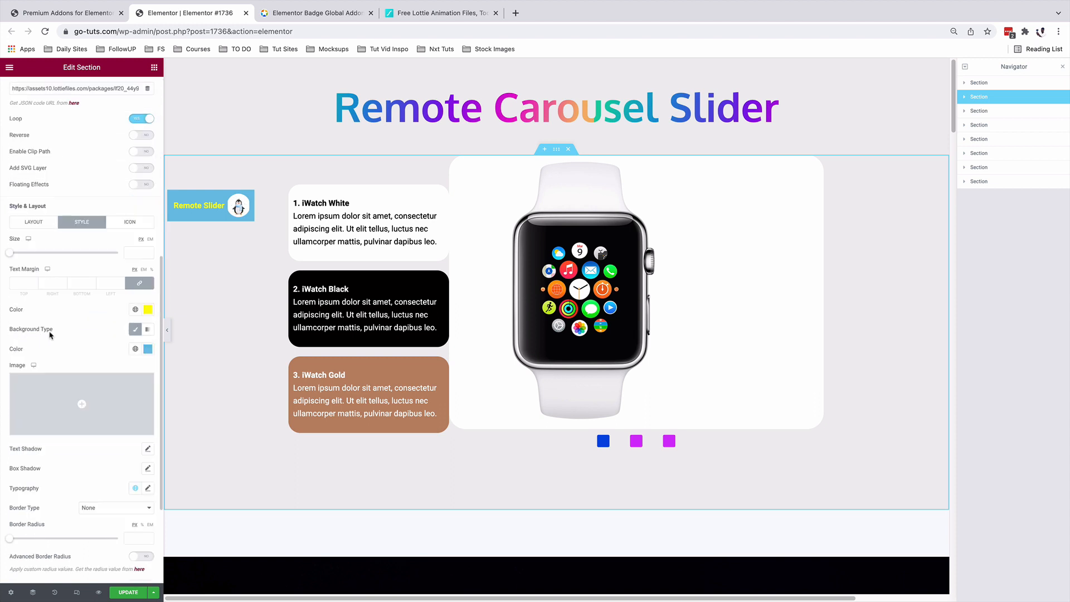
pyautogui.click(148, 329)
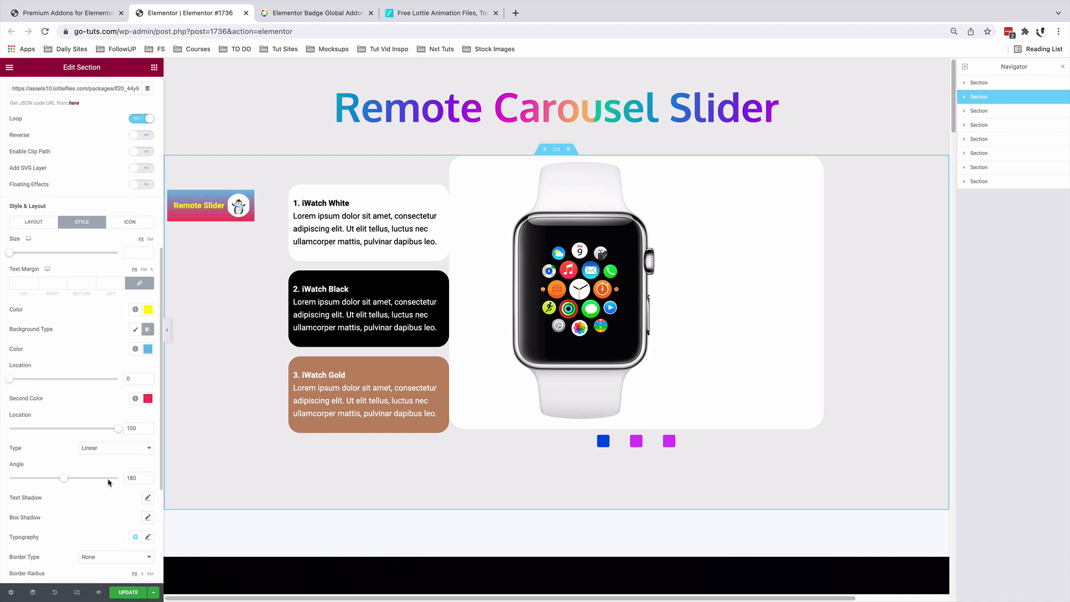
pyautogui.moveTo(138, 478); pyautogui.dragTo(105, 481)
pyautogui.write('90')
pyautogui.click(149, 349)
pyautogui.click(52, 459)
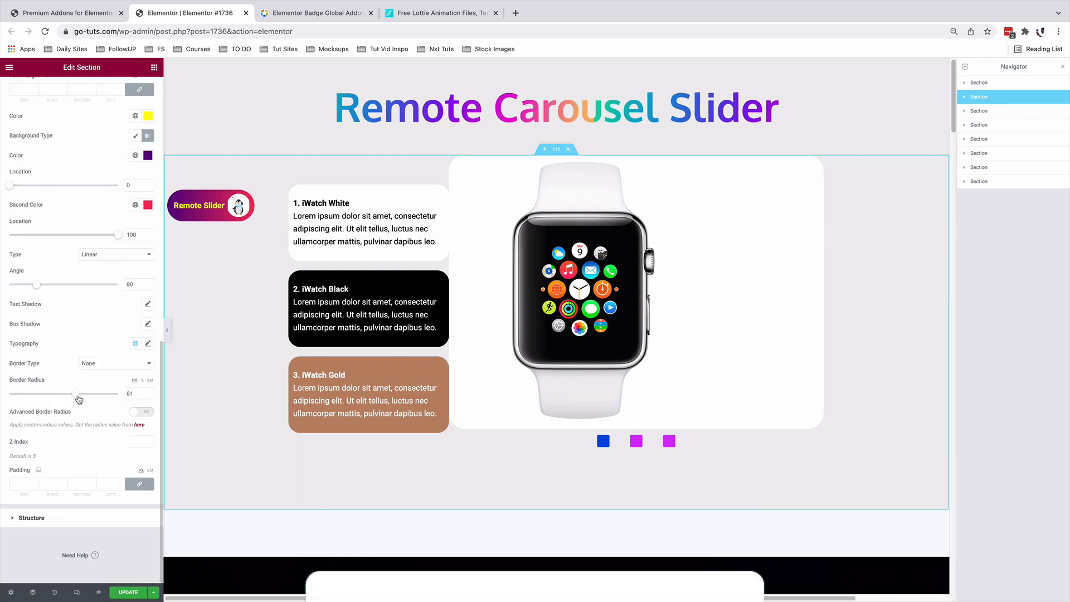
# - Set the badge's border radius to 0 and its padding to 10 at top and bottom, with larger padding on the right and left
pyautogui.moveTo(79, 399); pyautogui.dragTo(9, 398)
pyautogui.click(140, 494)
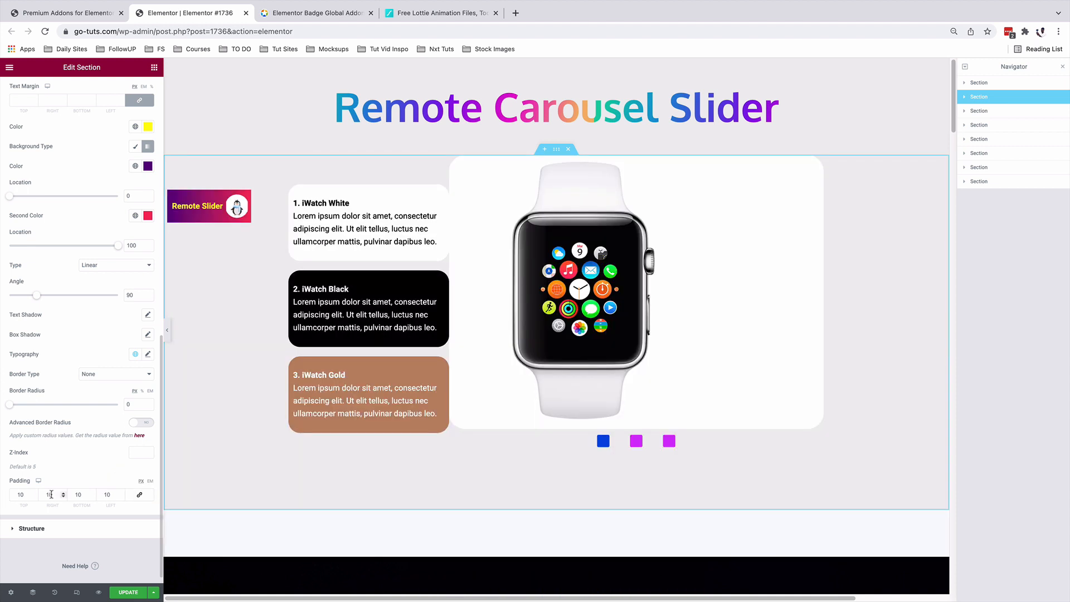
pyautogui.moveTo(49, 495); pyautogui.dragTo(56, 495)
pyautogui.write('5')
pyautogui.moveTo(105, 494); pyautogui.dragTo(121, 496)
pyautogui.write('5')
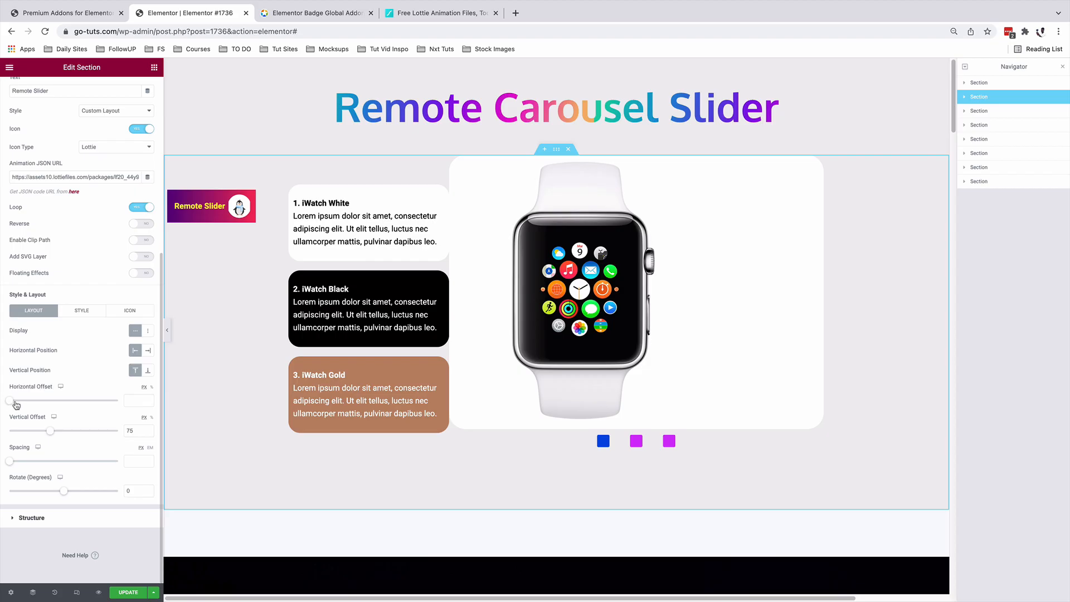
# - Set the badge's horizontal offset to 0 px, check it without the editing panel, and update the page
pyautogui.moveTo(16, 405); pyautogui.dragTo(10, 403)
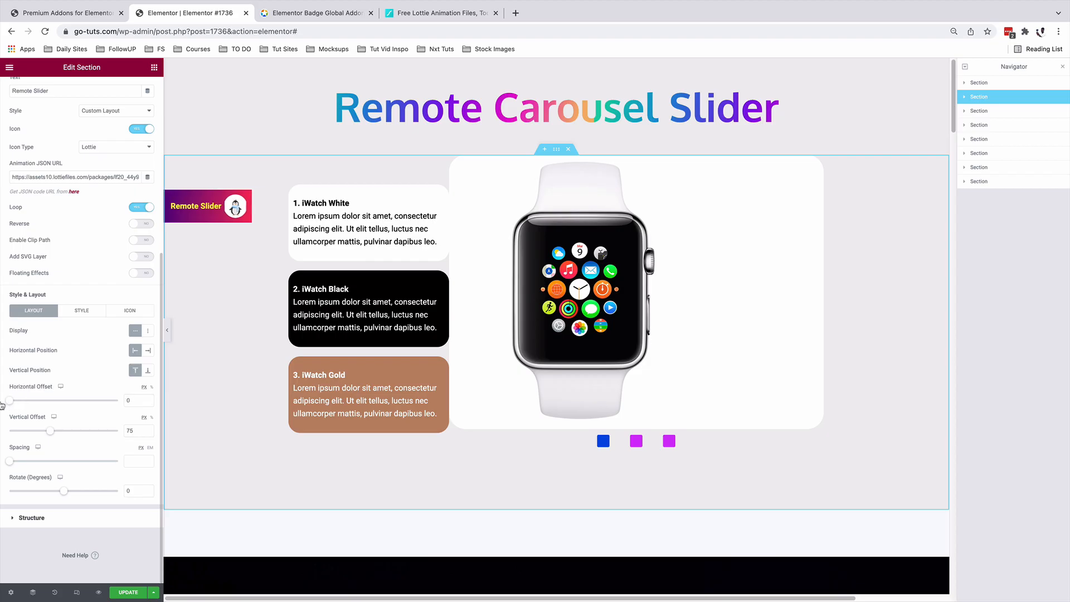
pyautogui.click(166, 331)
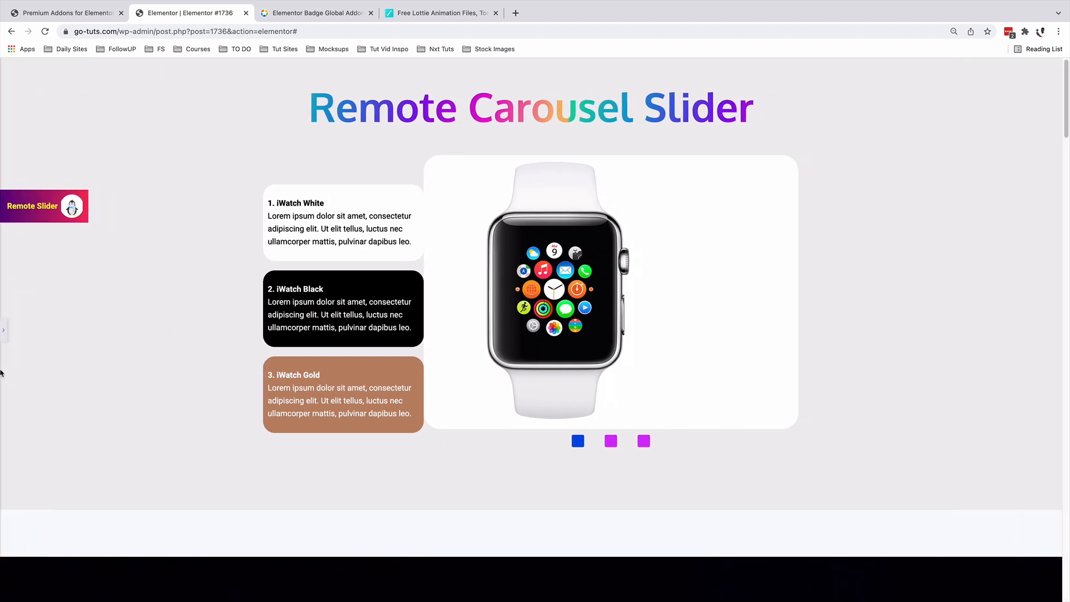
pyautogui.click(4, 330)
pyautogui.click(126, 593)
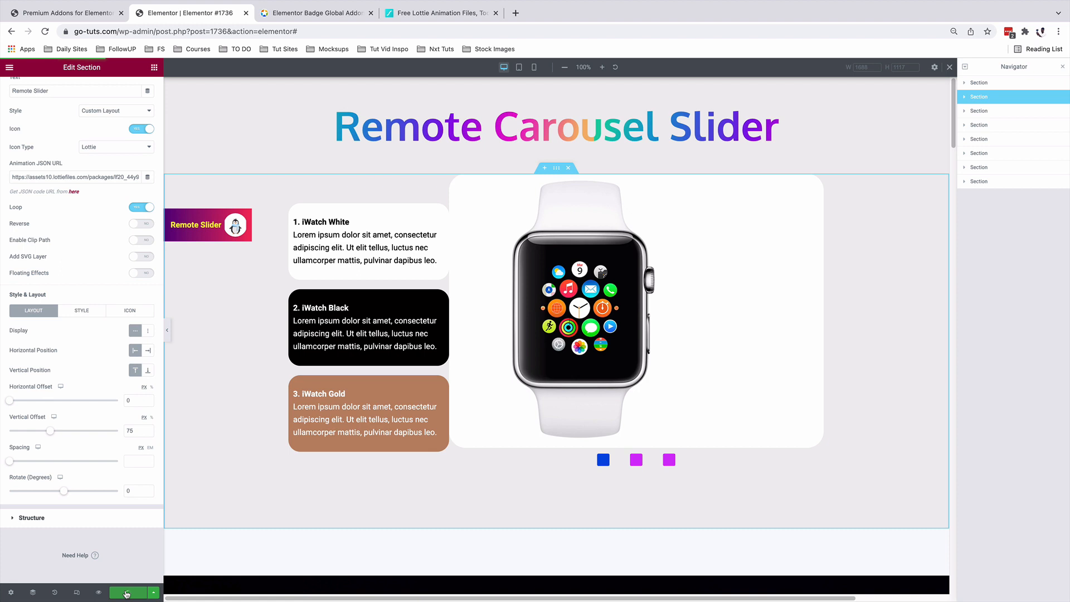
# - Preview the page to check the badge and the Join My Newsletter section, and return to the Elementor editor
pyautogui.click(99, 592)
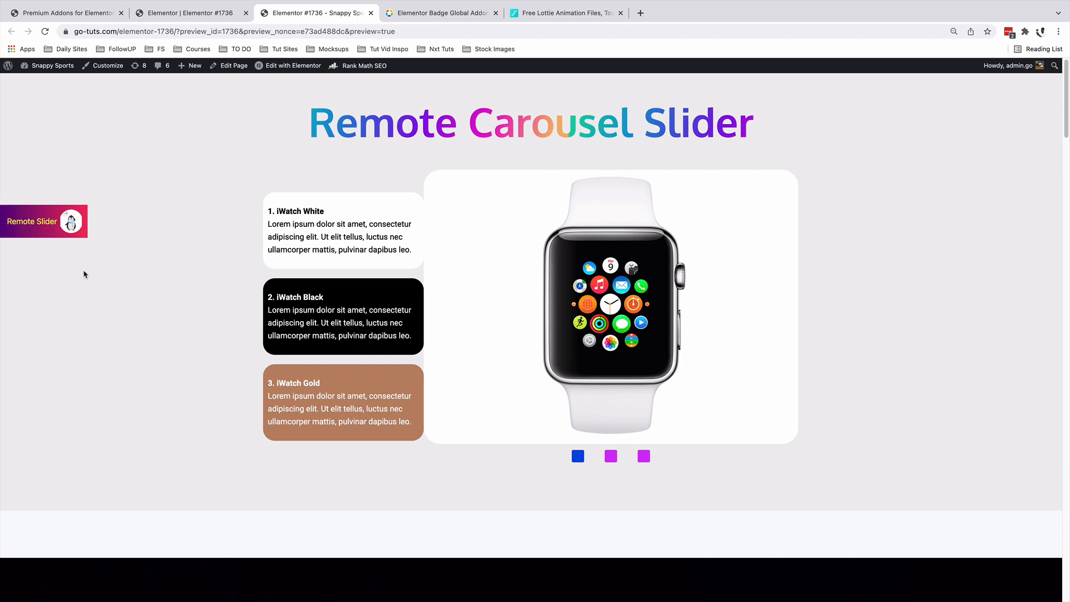
pyautogui.scroll(-10, 108, 295)
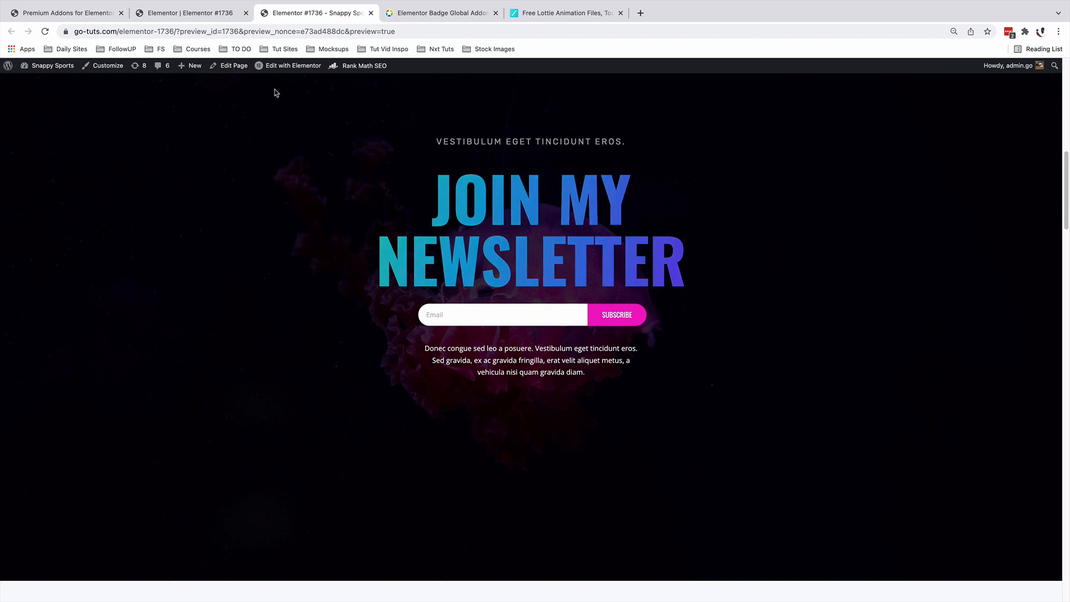
pyautogui.click(192, 13)
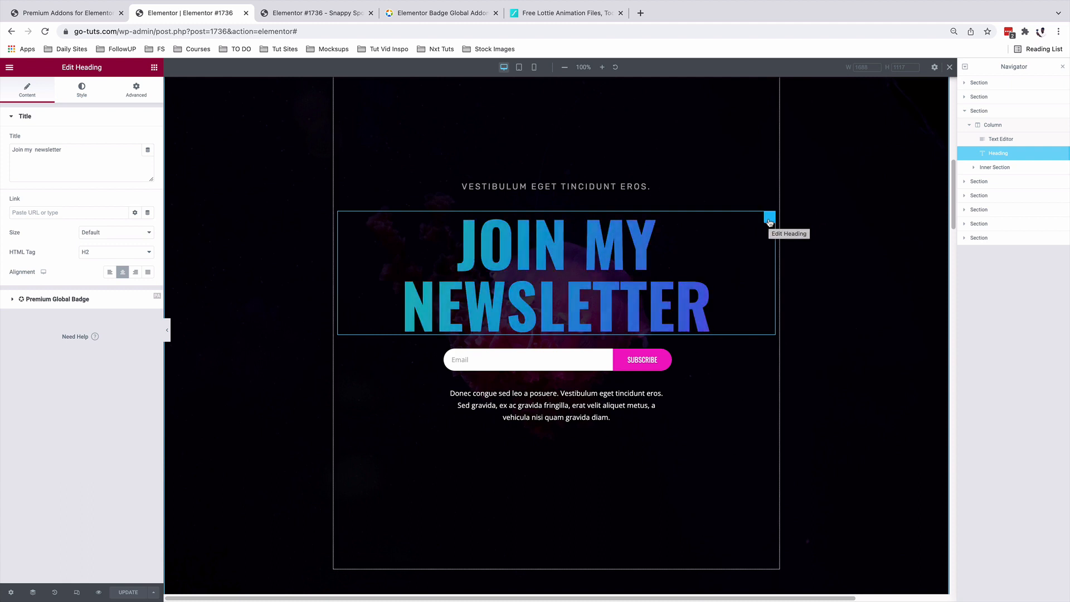
# - Enable the Premium Global Badge on the Join My Newsletter heading and set its style to Circle
pyautogui.click(34, 301)
pyautogui.click(142, 163)
pyautogui.click(143, 162)
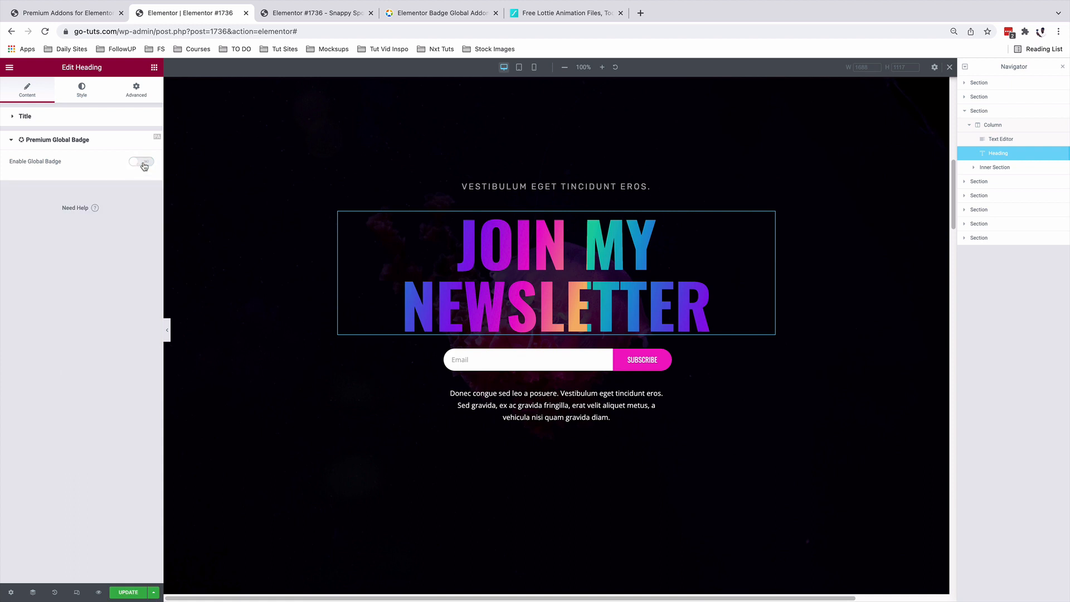
pyautogui.click(144, 164)
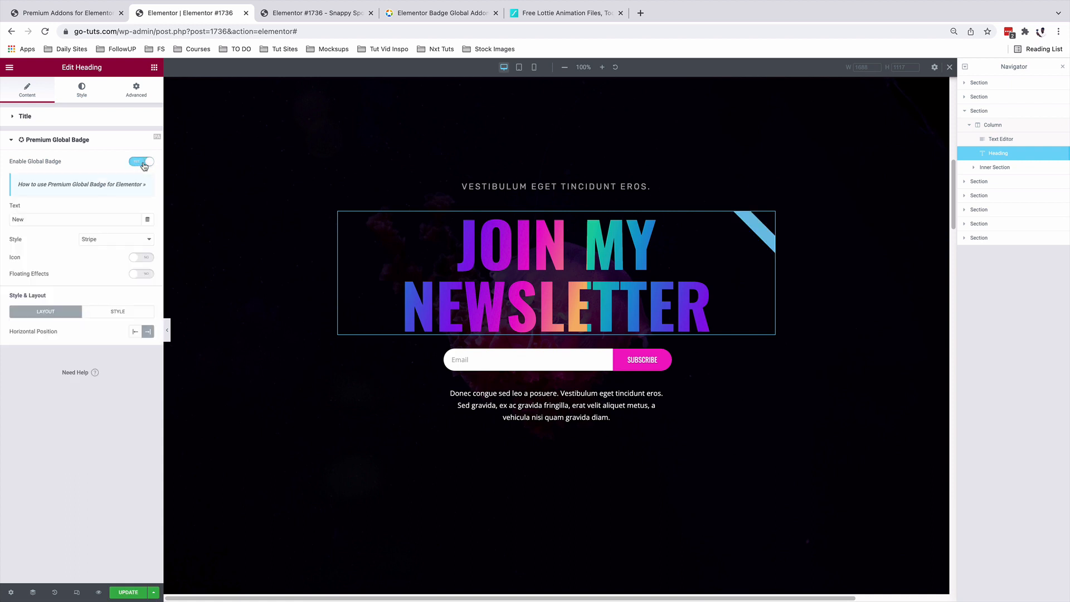
pyautogui.click(105, 239)
pyautogui.click(102, 271)
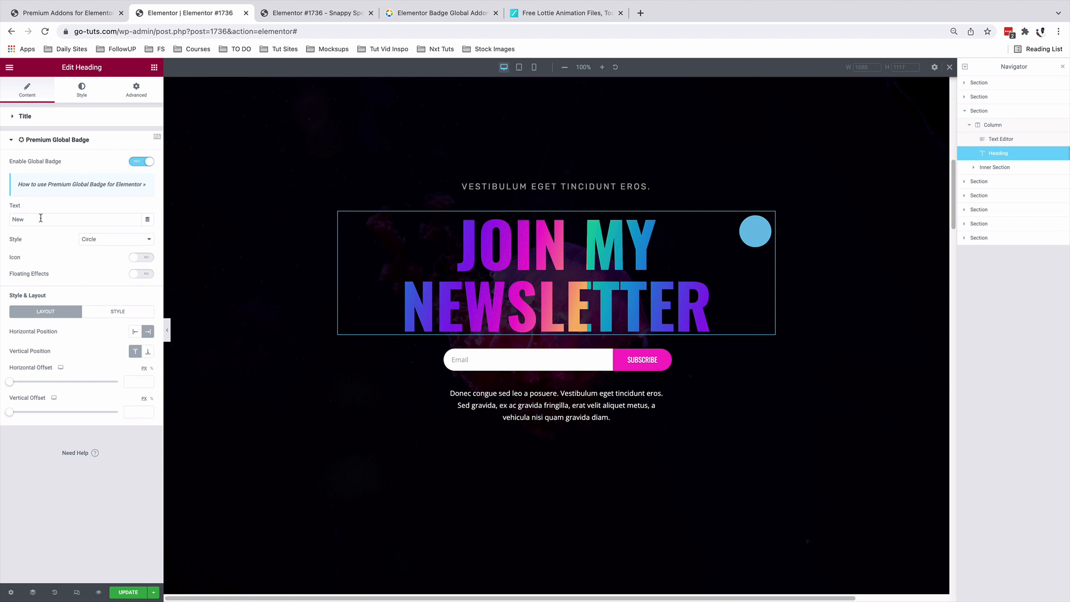
# - Clear the badge's text and turn on its icon, using the light bulb image as an Image-type icon
pyautogui.moveTo(35, 220); pyautogui.dragTo(9, 222)
pyautogui.press('BackSpace')
pyautogui.click(22, 258)
pyautogui.click(109, 277)
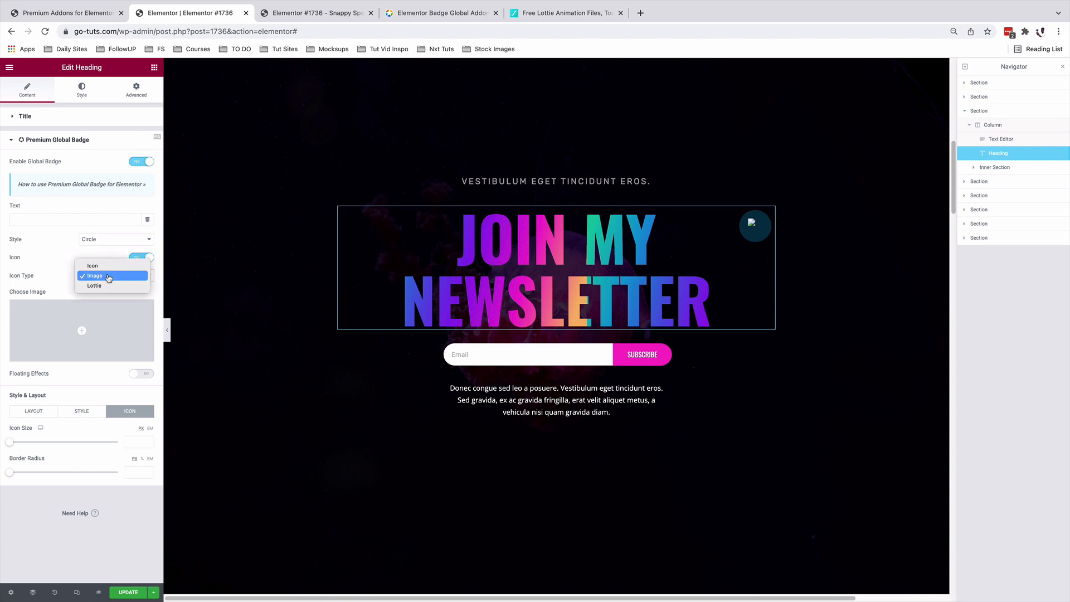
pyautogui.click(107, 280)
pyautogui.click(81, 330)
pyautogui.click(1027, 578)
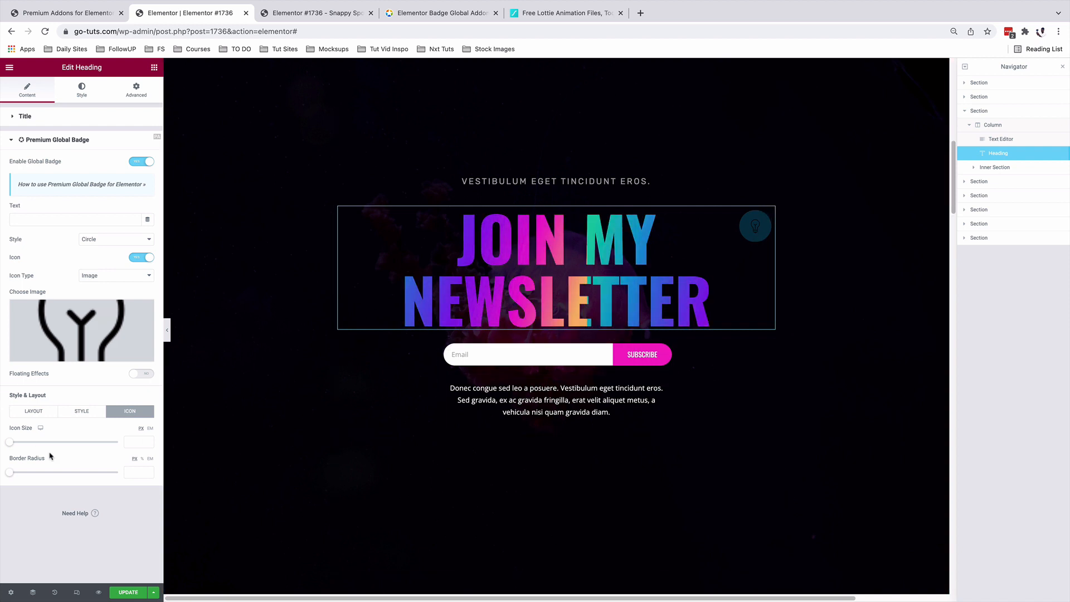
# - Give the heading's circle badge a magenta background color
pyautogui.click(33, 411)
pyautogui.click(78, 412)
pyautogui.scroll(-1, 118, 446)
pyautogui.scroll(-3, 118, 441)
pyautogui.click(147, 318)
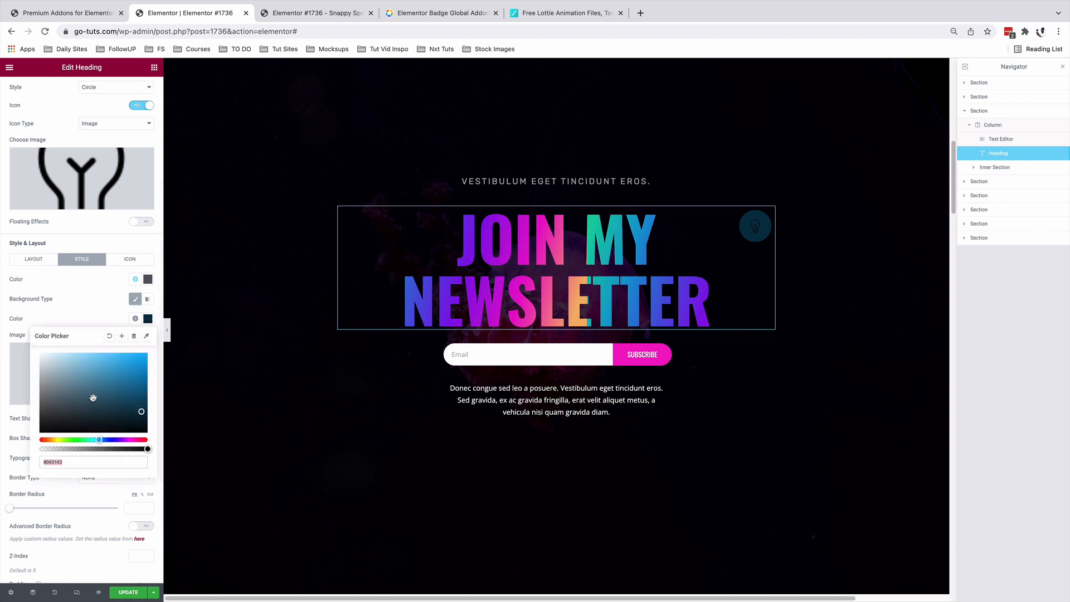
pyautogui.click(124, 379)
# - Set the badge's icon size to 43 px and enable floating effects with Translate
pyautogui.click(133, 263)
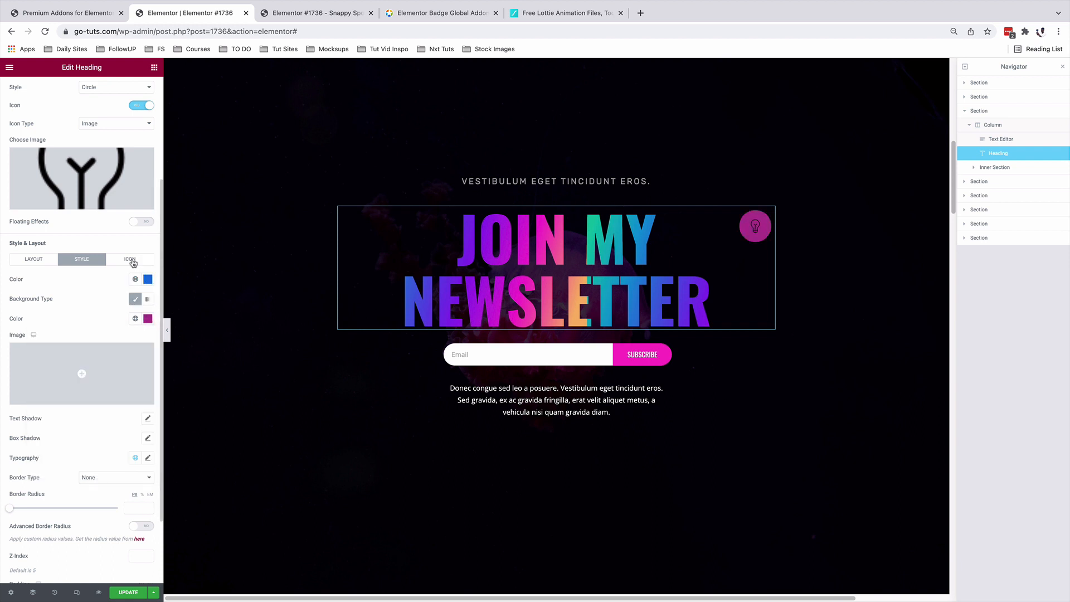
pyautogui.click(133, 263)
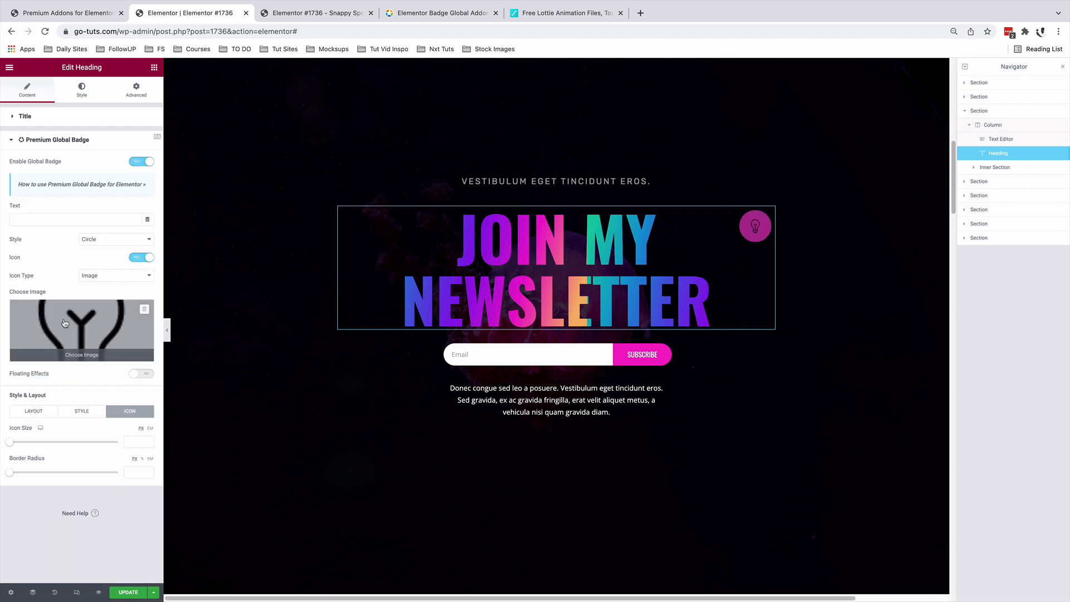
pyautogui.moveTo(9, 443)
pyautogui.mouseDown()
pyautogui.moveTo(50, 446)
pyautogui.moveTo(19, 443)
pyautogui.mouseUp()
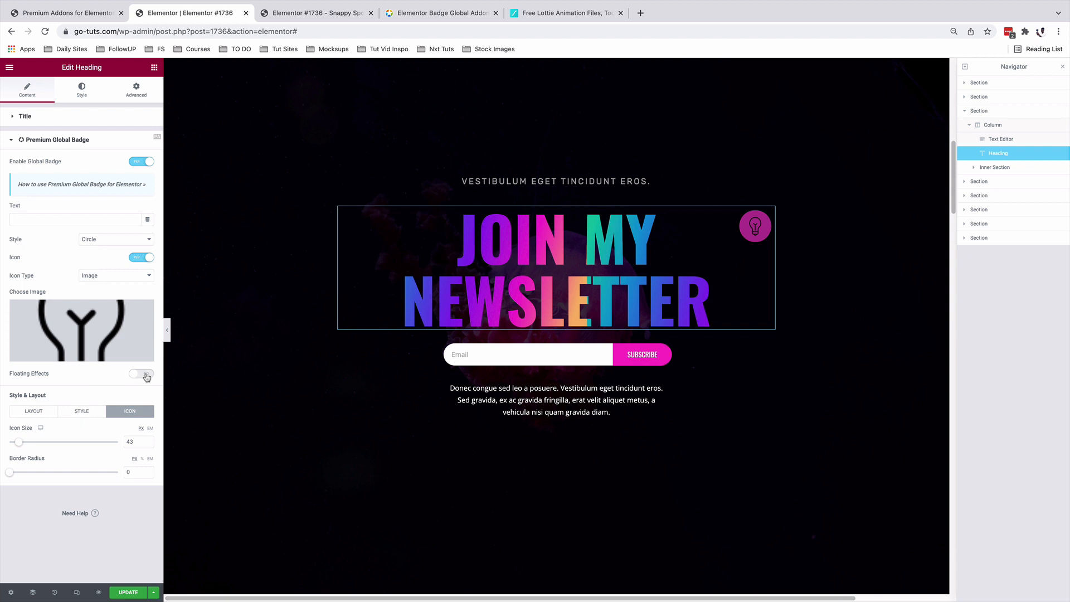
pyautogui.click(147, 377)
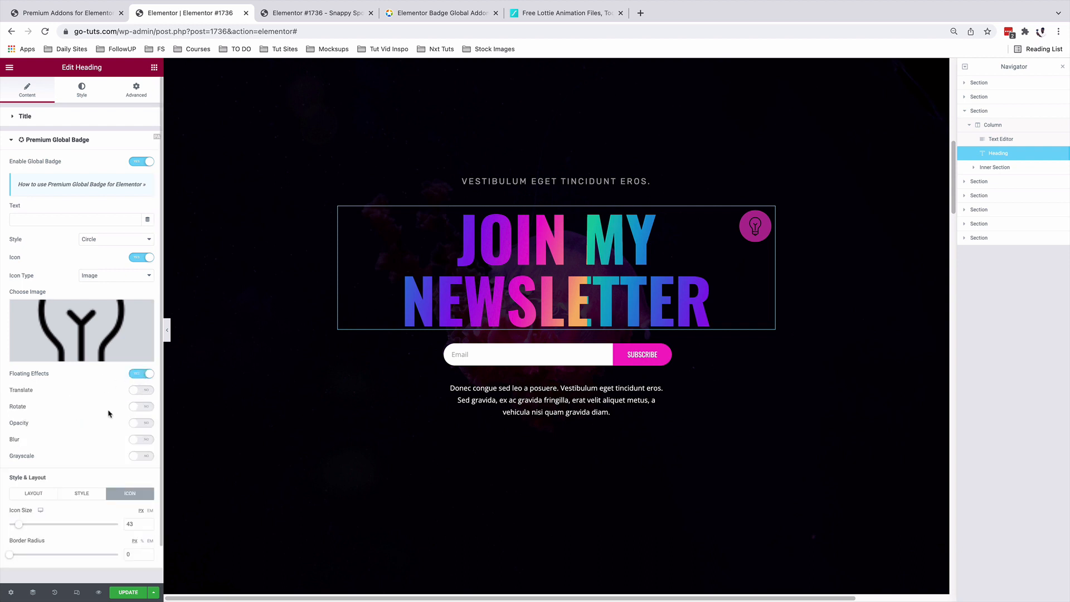
pyautogui.click(146, 393)
pyautogui.scroll(-3, 139, 312)
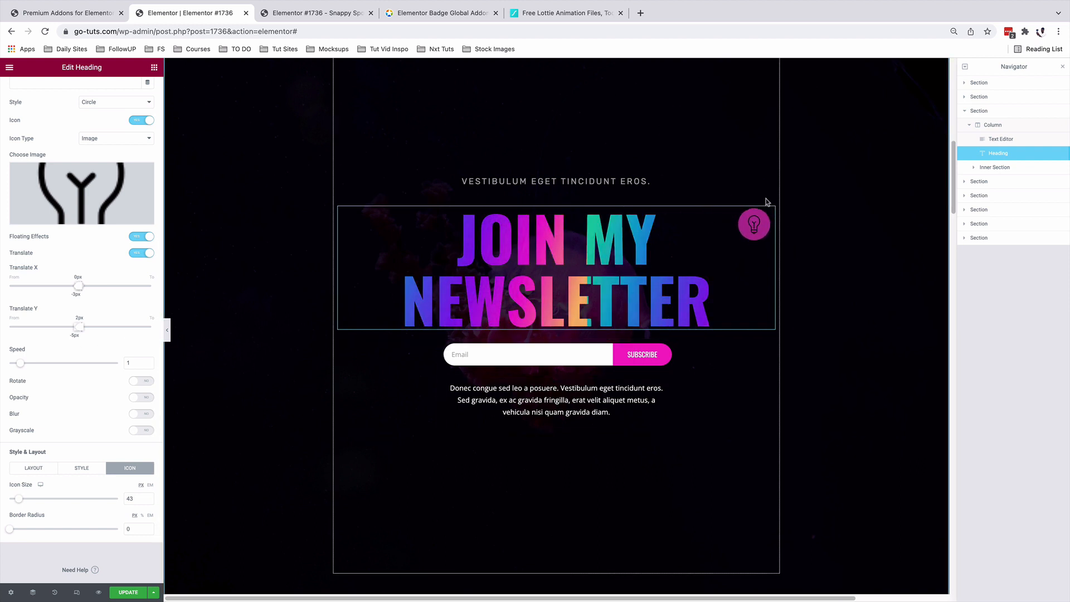
# - Update the page, preview the floating light bulb badge and the section below, and return to the Elementor editor
pyautogui.click(129, 593)
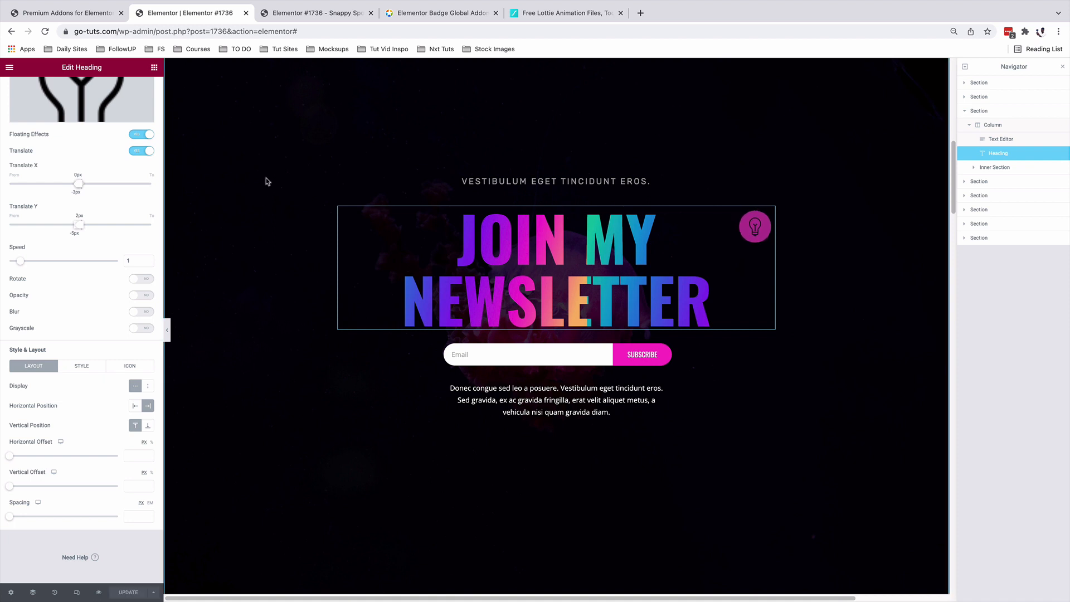
pyautogui.click(98, 592)
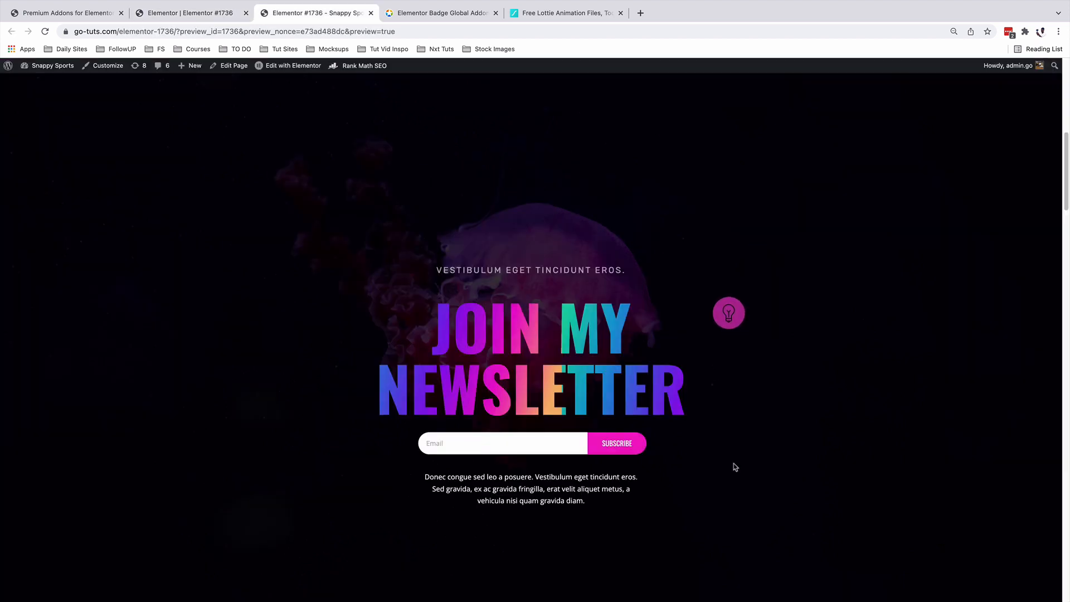
pyautogui.scroll(-9, 733, 467)
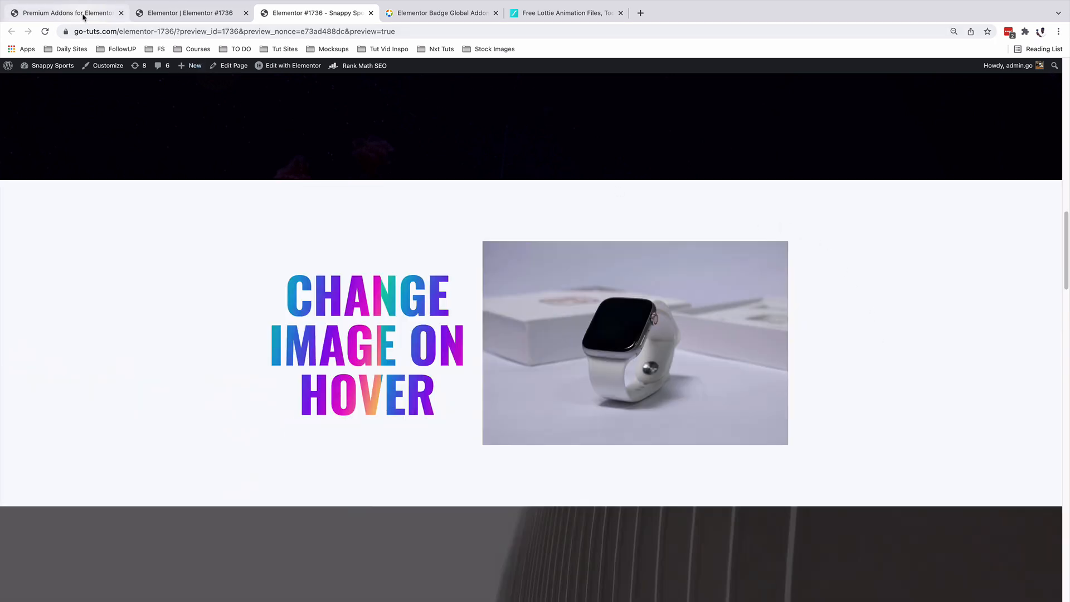
pyautogui.click(170, 13)
# - Enable the Premium Global Badge on the smartwatch image beside Change Image on Hover, with the Bookmark style
pyautogui.scroll(-5, 557, 223)
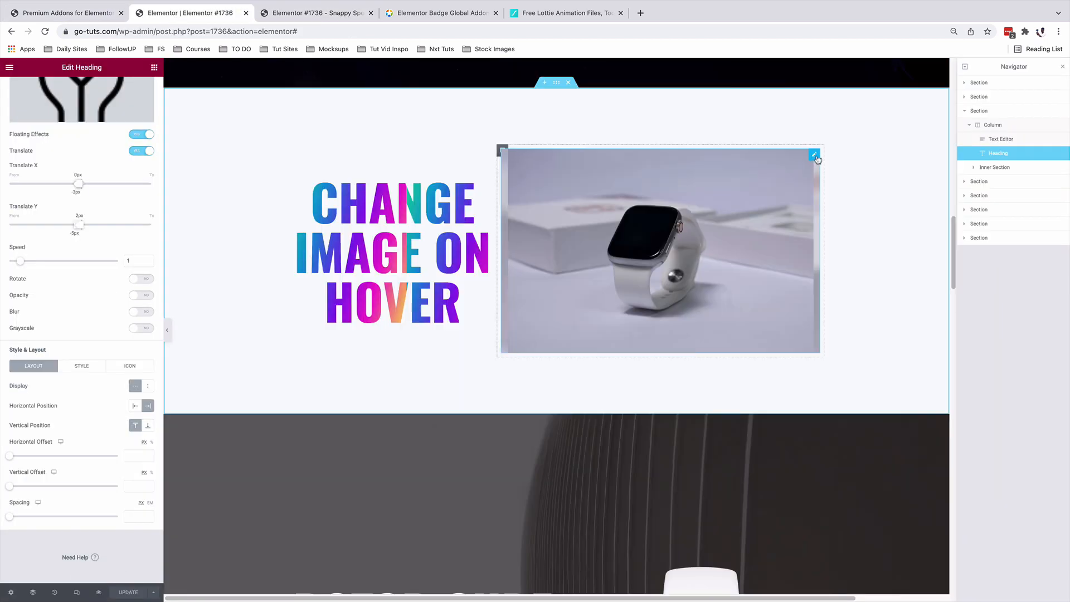
pyautogui.click(815, 157)
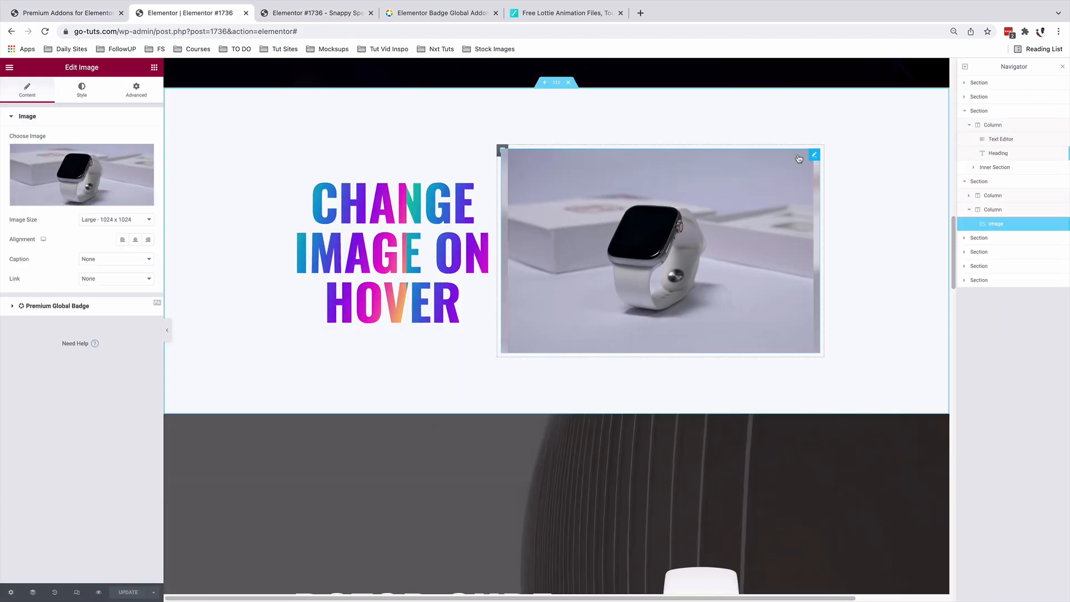
pyautogui.click(64, 307)
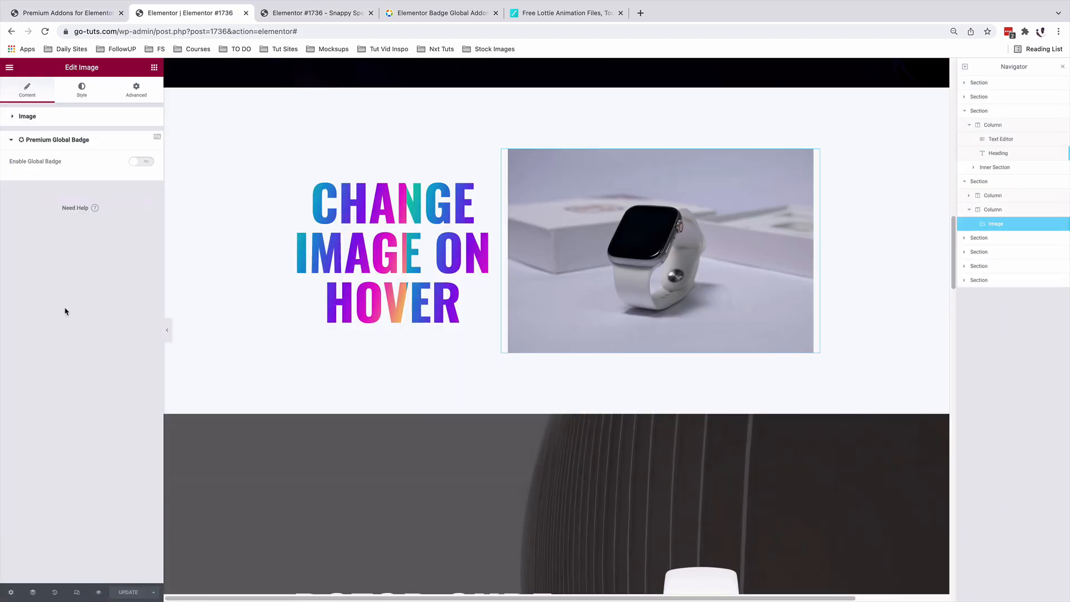
pyautogui.click(141, 162)
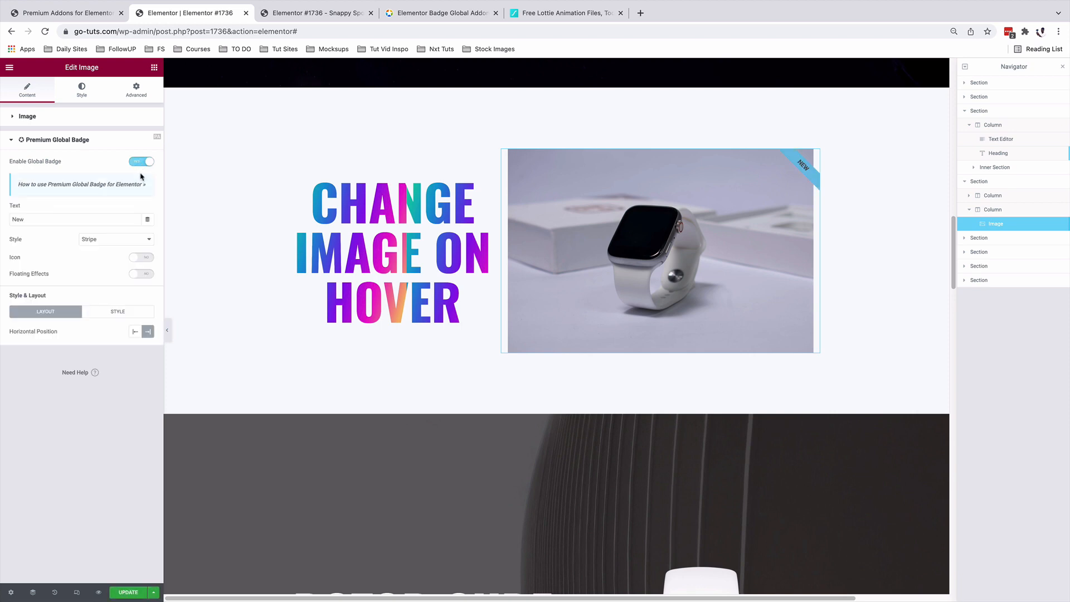
pyautogui.click(103, 244)
pyautogui.click(102, 279)
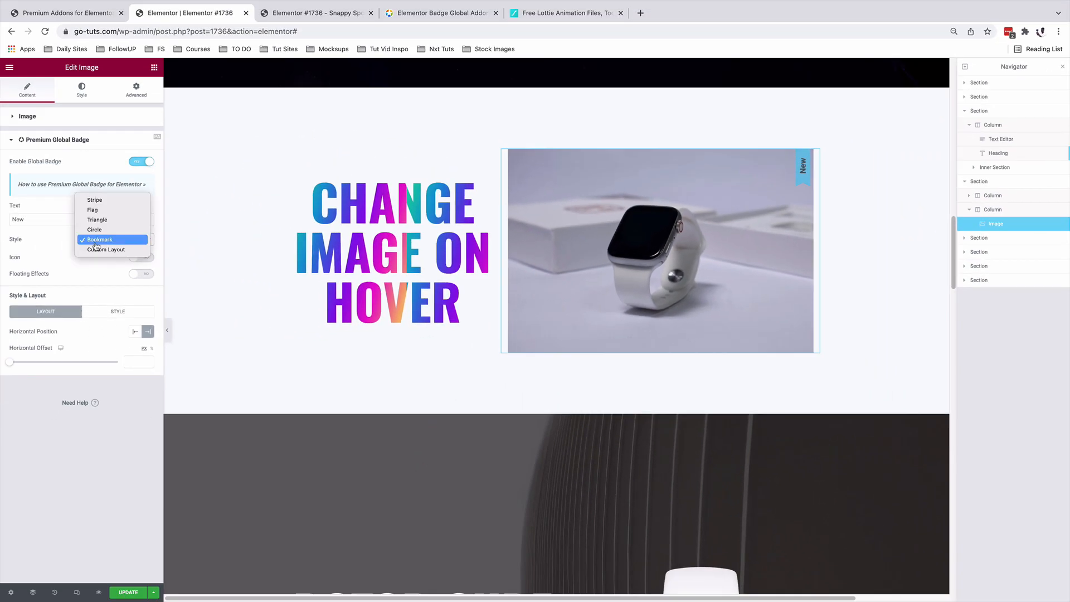
pyautogui.click(96, 245)
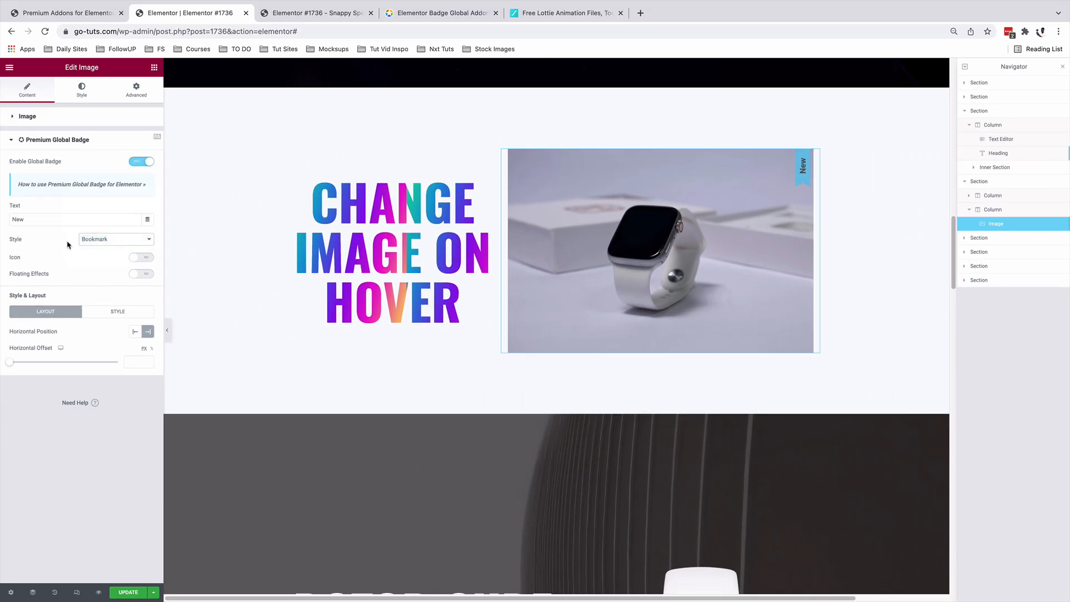
# - Change the bookmark badge's text to "In Stock" and set its horizontal offset to 60 px
pyautogui.doubleClick(16, 220)
pyautogui.click(33, 220)
pyautogui.press('BackSpace')
pyautogui.press('BackSpace')
pyautogui.write('In Stock')
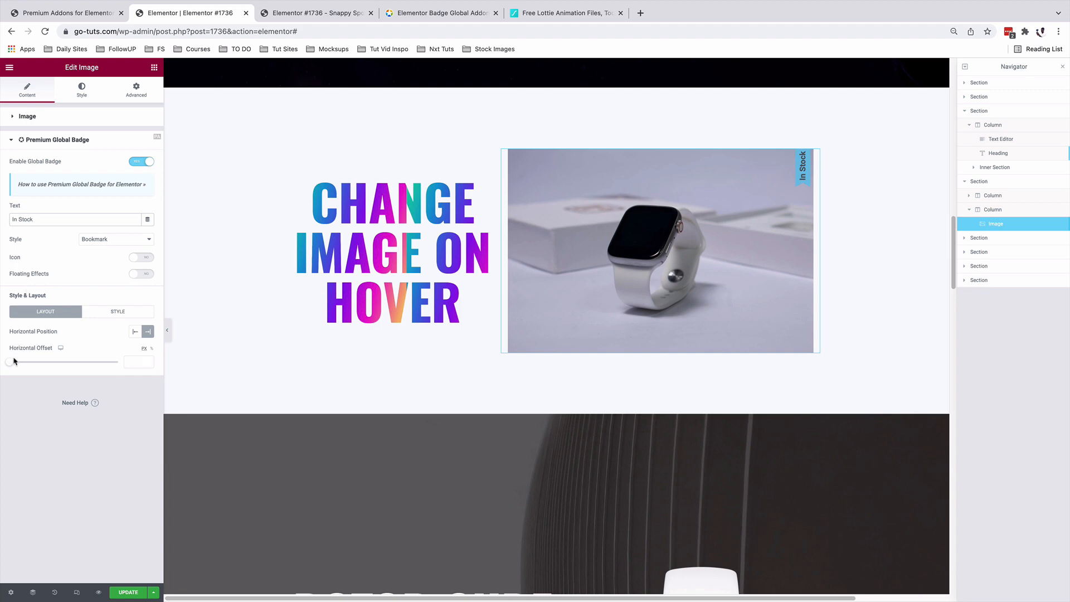
pyautogui.moveTo(12, 362); pyautogui.dragTo(41, 362)
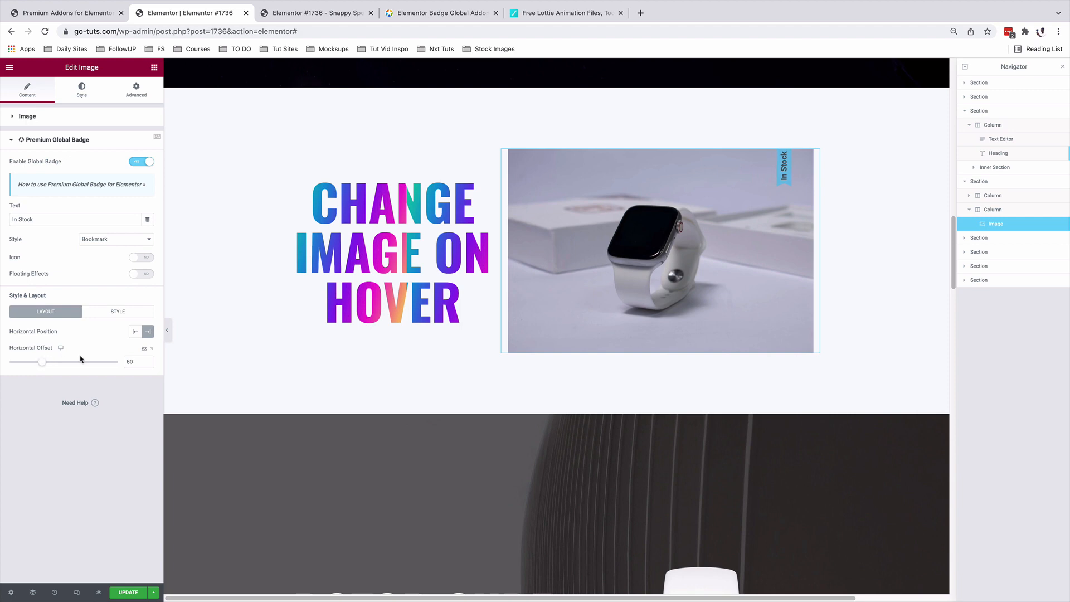
# - Color the In Stock badge's text white (#FFFFFF) and its background dark purple
pyautogui.click(124, 316)
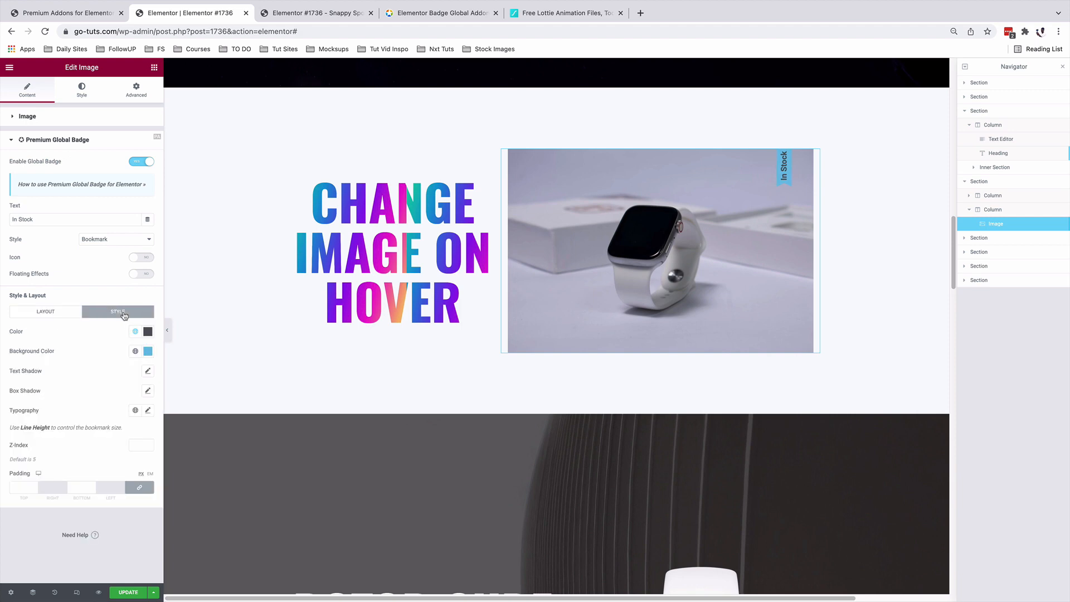
pyautogui.click(148, 332)
pyautogui.moveTo(58, 388); pyautogui.dragTo(15, 365)
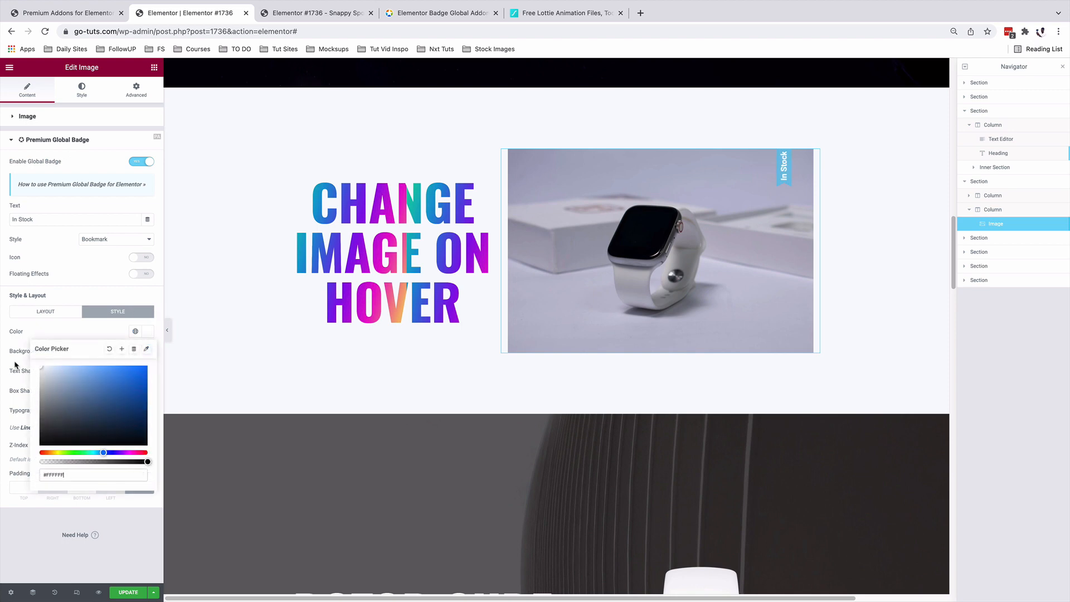
pyautogui.click(33, 337)
pyautogui.click(148, 351)
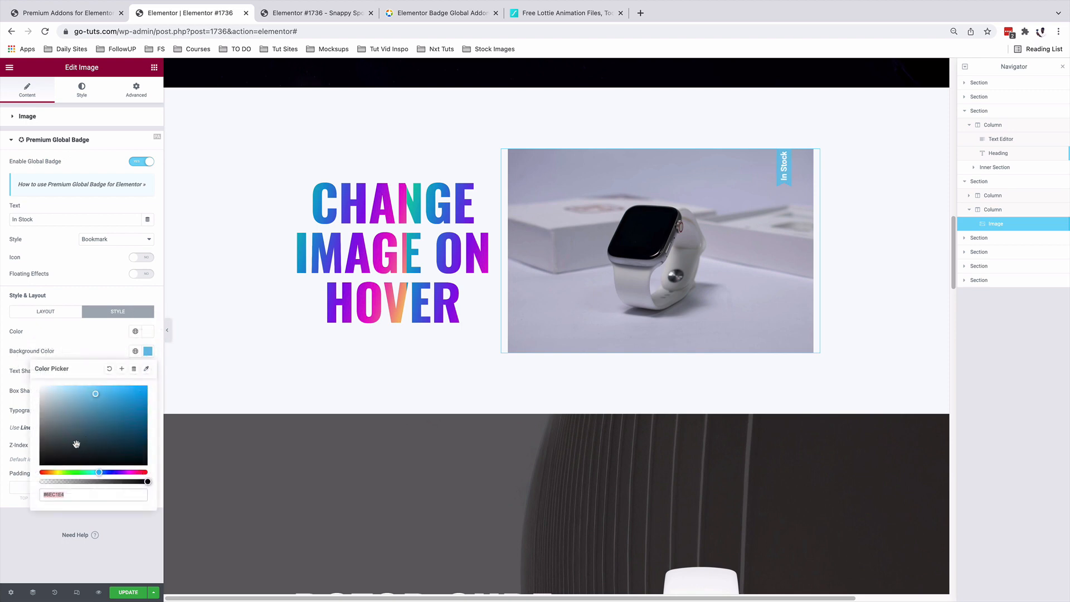
pyautogui.moveTo(99, 472); pyautogui.dragTo(125, 471)
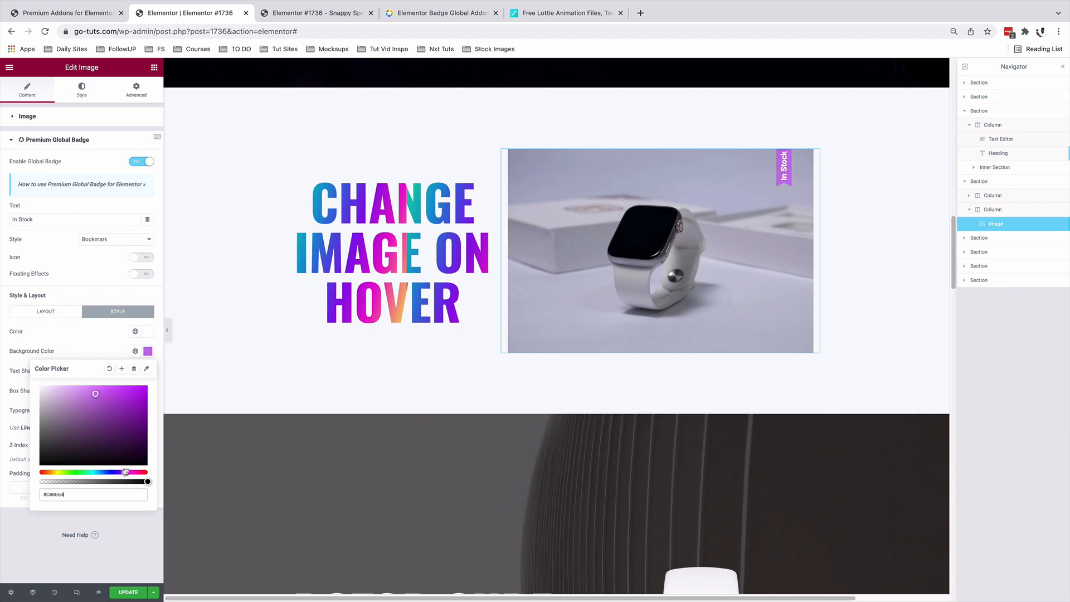
pyautogui.click(87, 342)
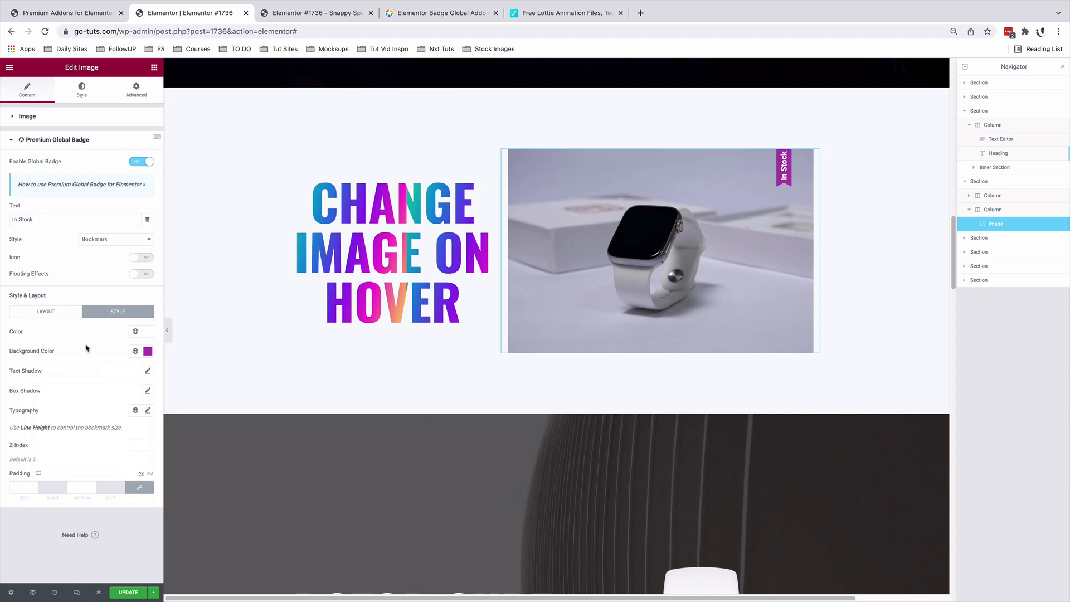
# - Set the In Stock badge's font family to Rubik and adjust its text size
pyautogui.click(147, 410)
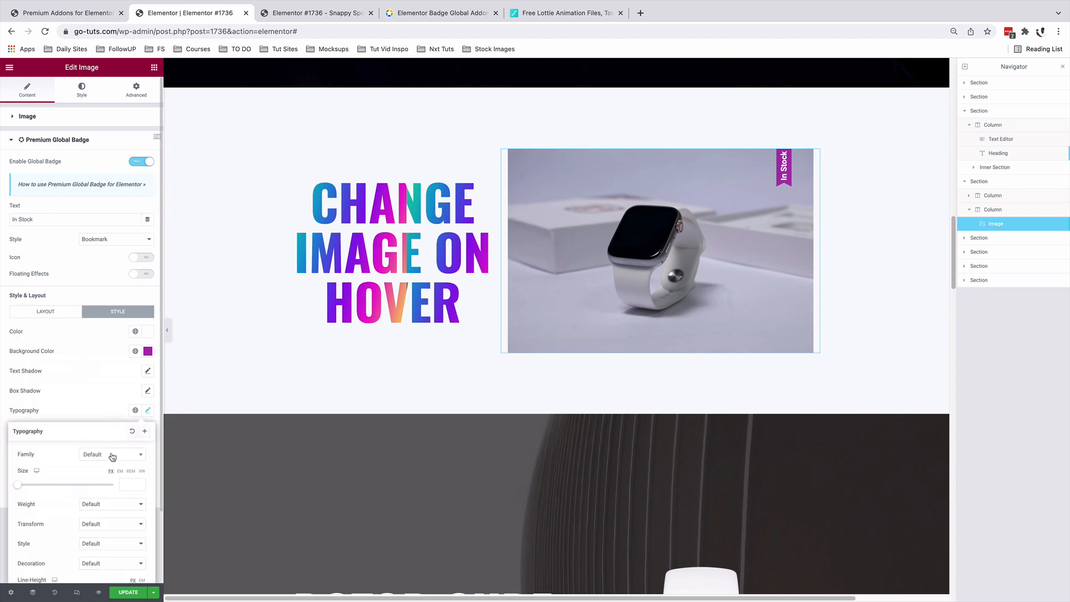
pyautogui.click(132, 456)
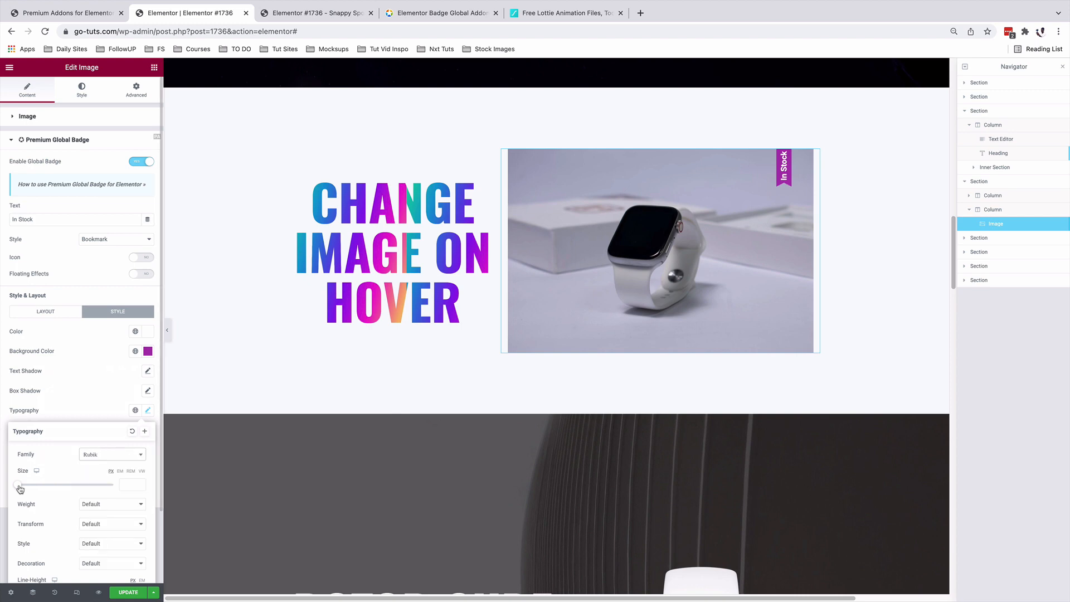
pyautogui.moveTo(19, 486); pyautogui.dragTo(30, 490)
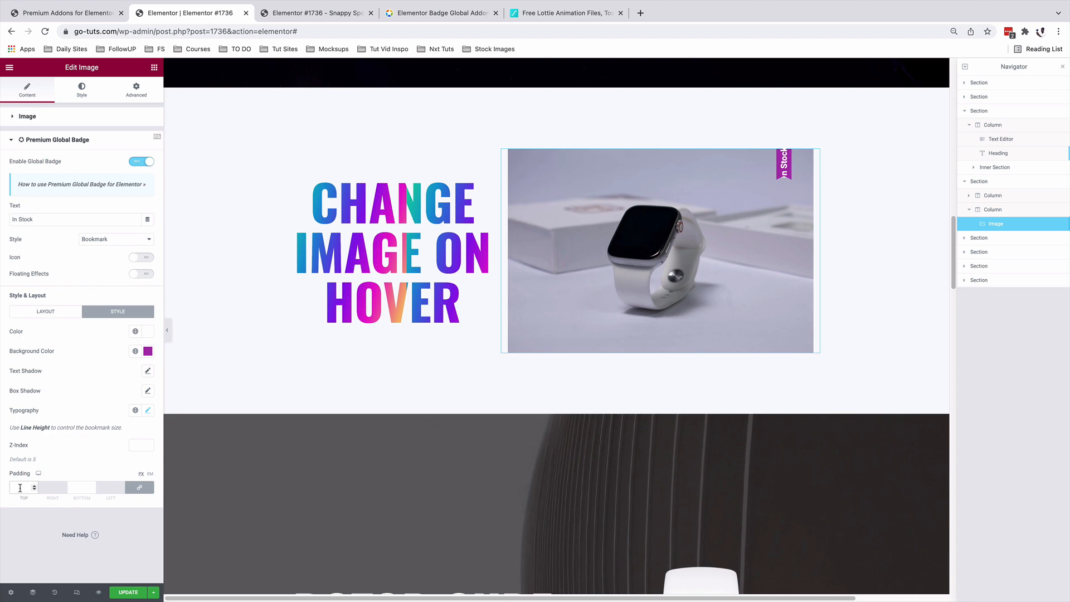
# - Set the In Stock badge's top and bottom padding to 40 px and add a box shadow
pyautogui.click(20, 487)
pyautogui.write('40')
pyautogui.click(149, 391)
pyautogui.click(148, 392)
pyautogui.click(148, 392)
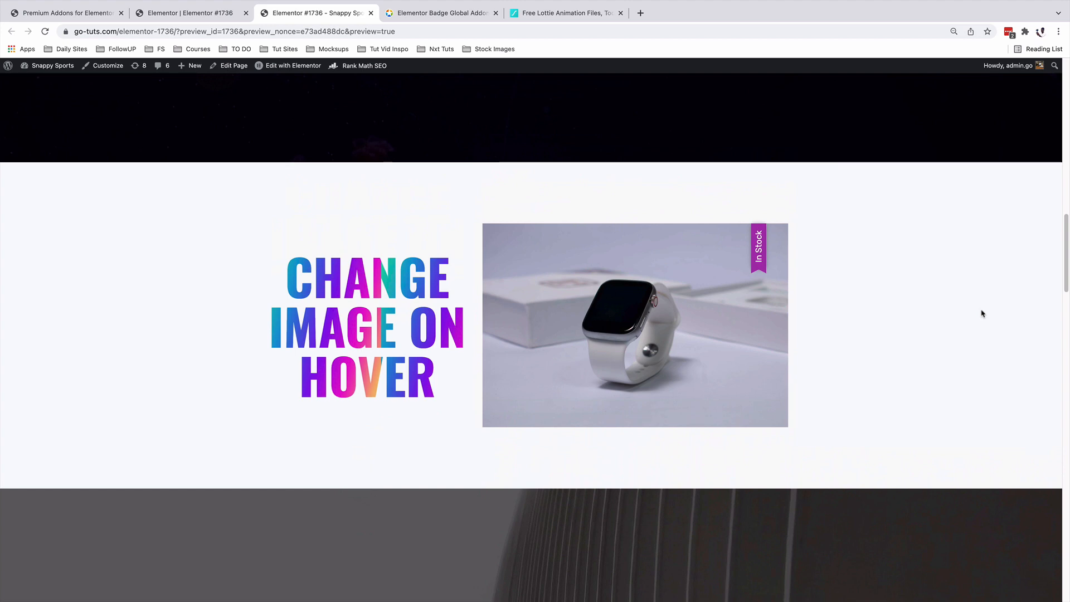
# - Check the In Stock badge and the sections below it in the preview, and return to the editor's Fade In BG Image on Hover section
pyautogui.scroll(4, 976, 312)
pyautogui.scroll(-5, 967, 311)
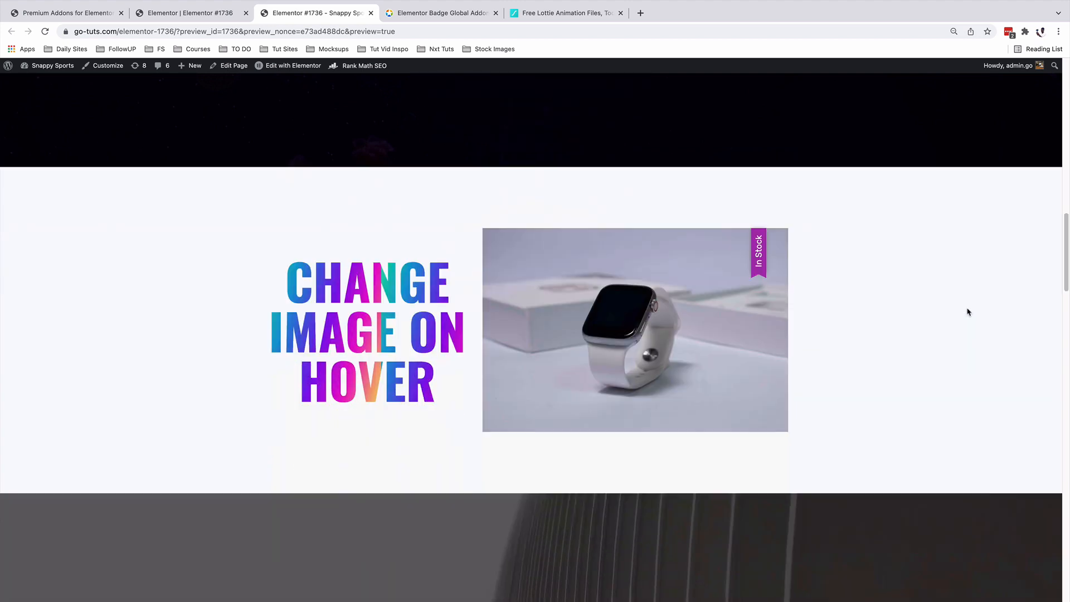
pyautogui.scroll(-4, 968, 311)
pyautogui.scroll(-3, 967, 312)
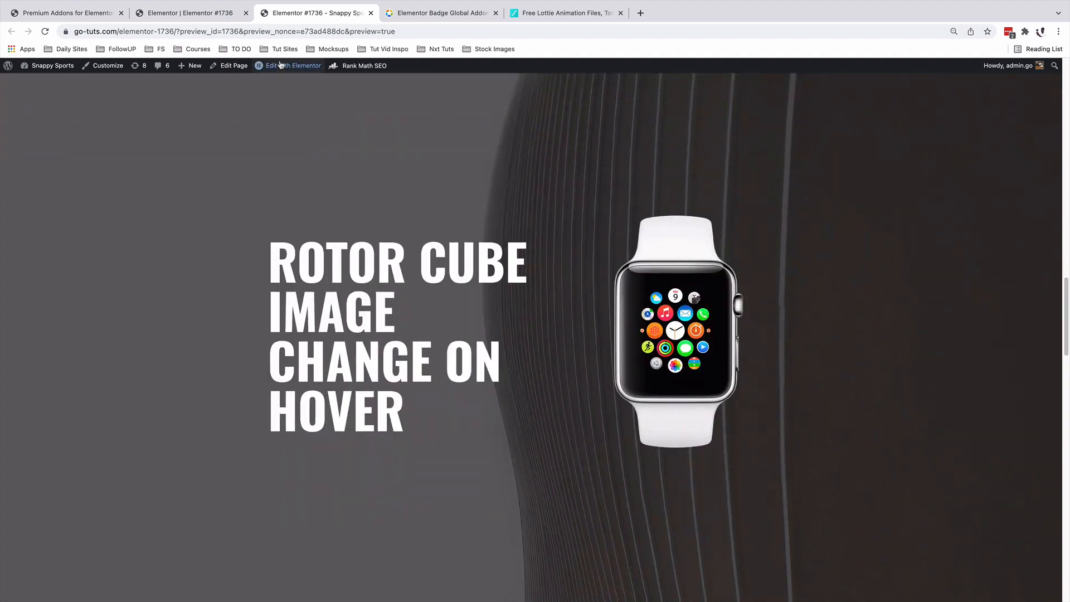
pyautogui.click(163, 18)
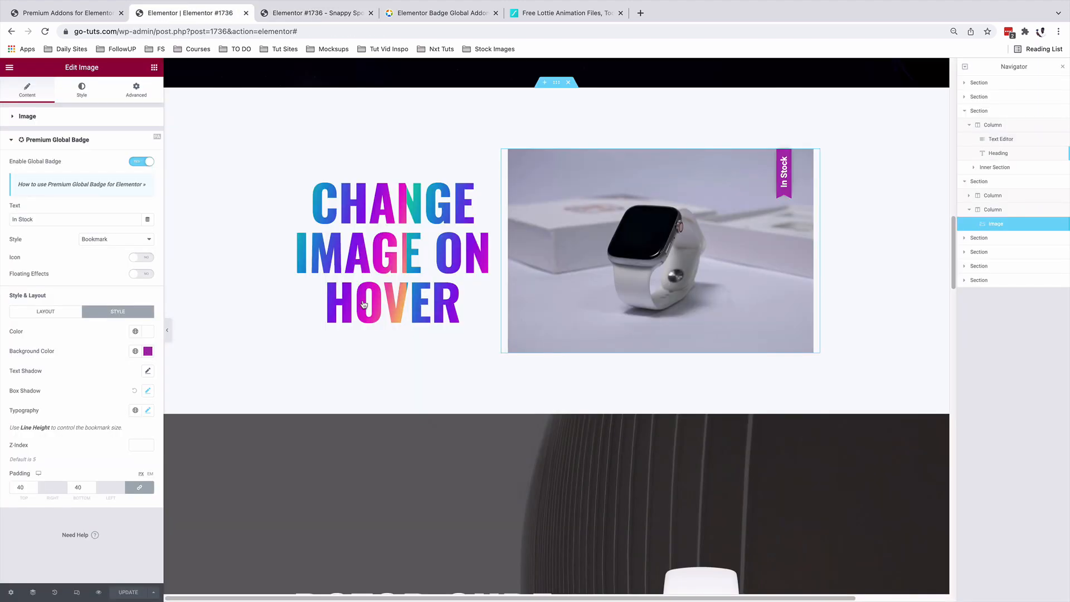
pyautogui.scroll(-5, 273, 226)
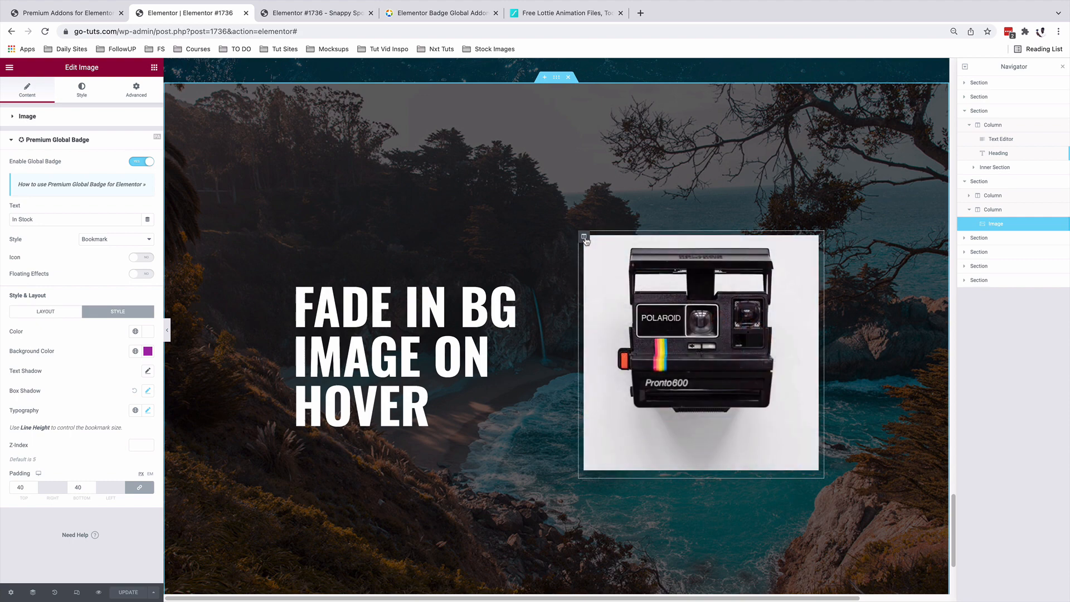
# - Enable the Premium Global Badge on the column holding the camera image and set its text to Fade In
pyautogui.click(584, 237)
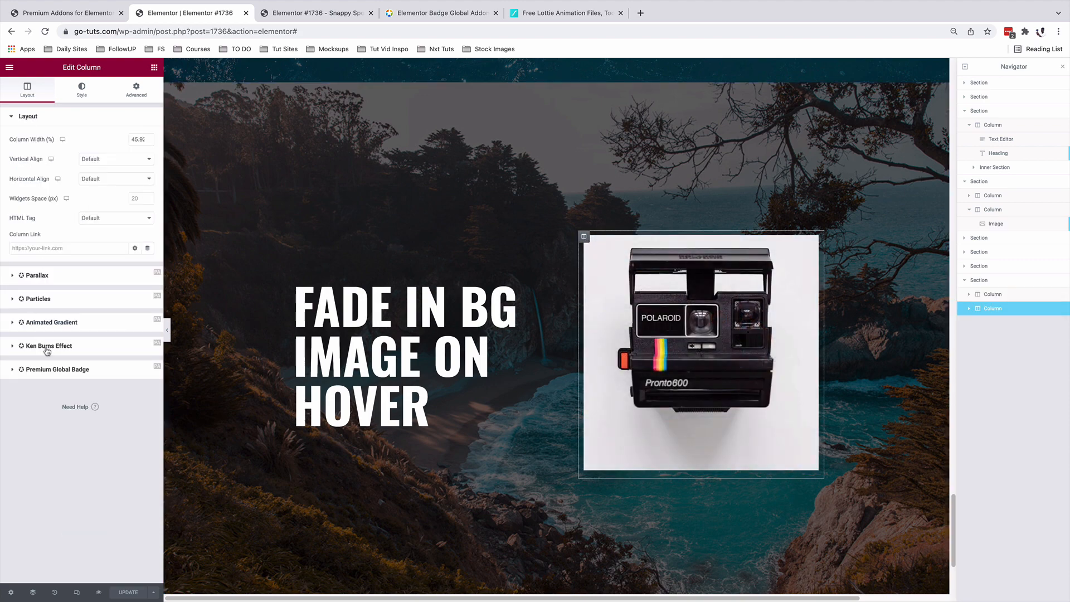
pyautogui.click(47, 370)
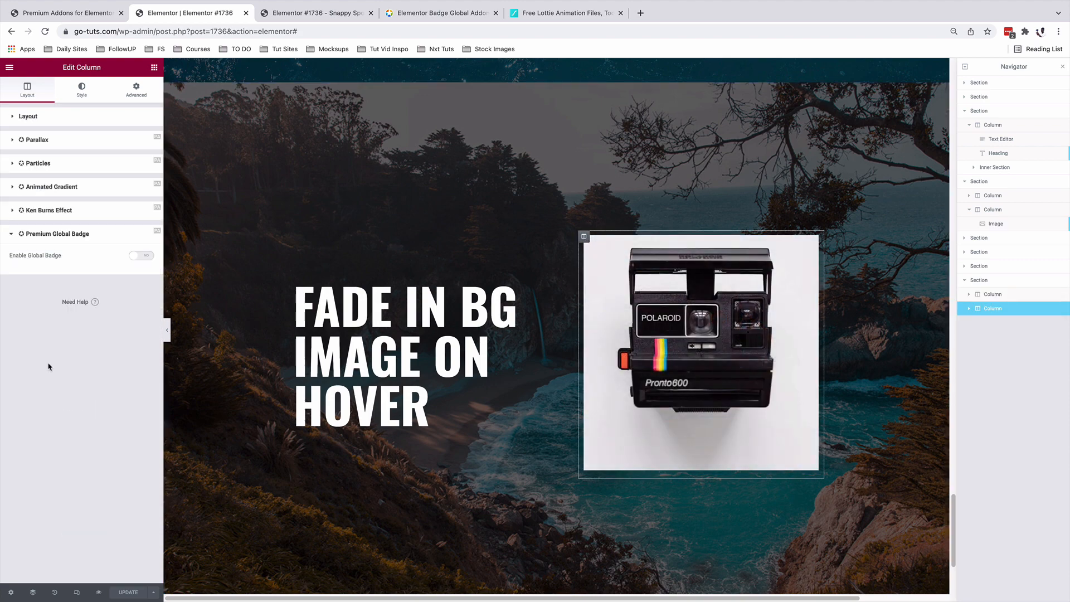
pyautogui.click(147, 257)
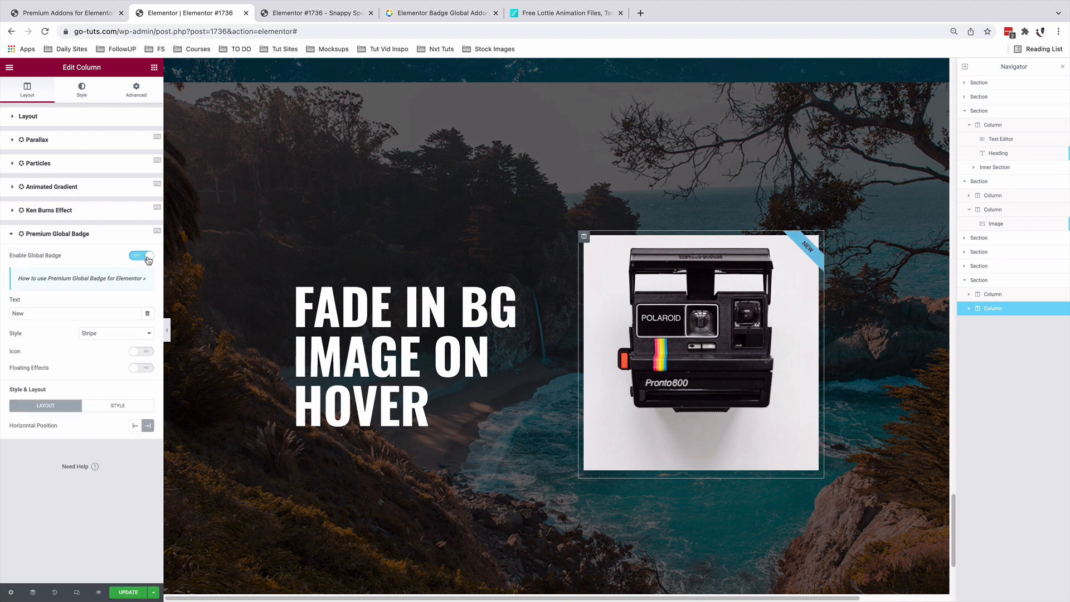
pyautogui.moveTo(33, 313); pyautogui.dragTo(1, 313)
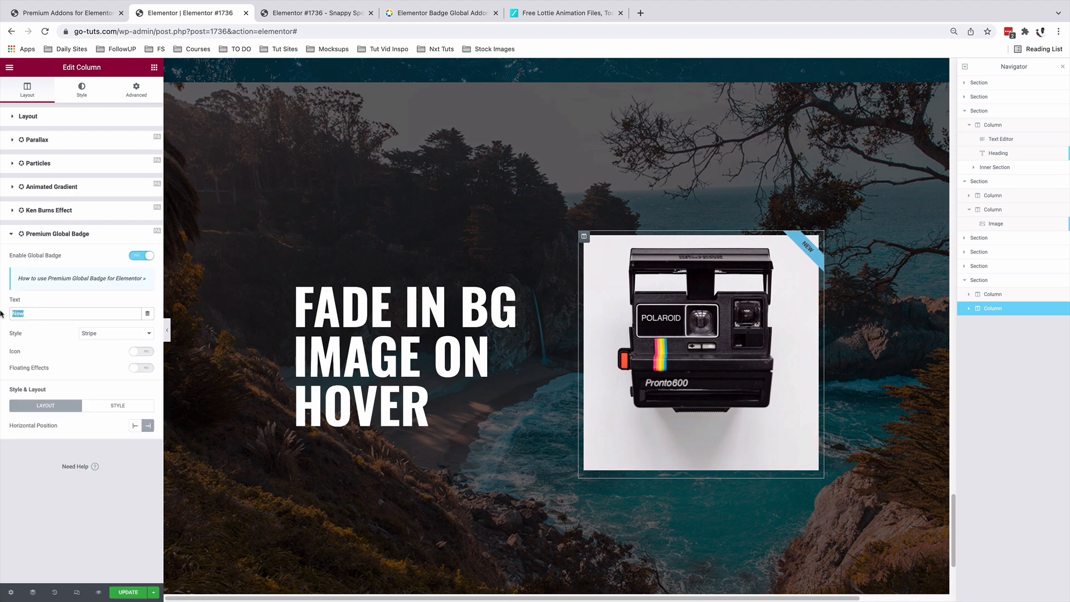
pyautogui.write('Fade In')
# - Set the Fade In badge's style to Flag and its vertical offset to 34 px
pyautogui.click(116, 334)
pyautogui.click(99, 336)
pyautogui.click(99, 334)
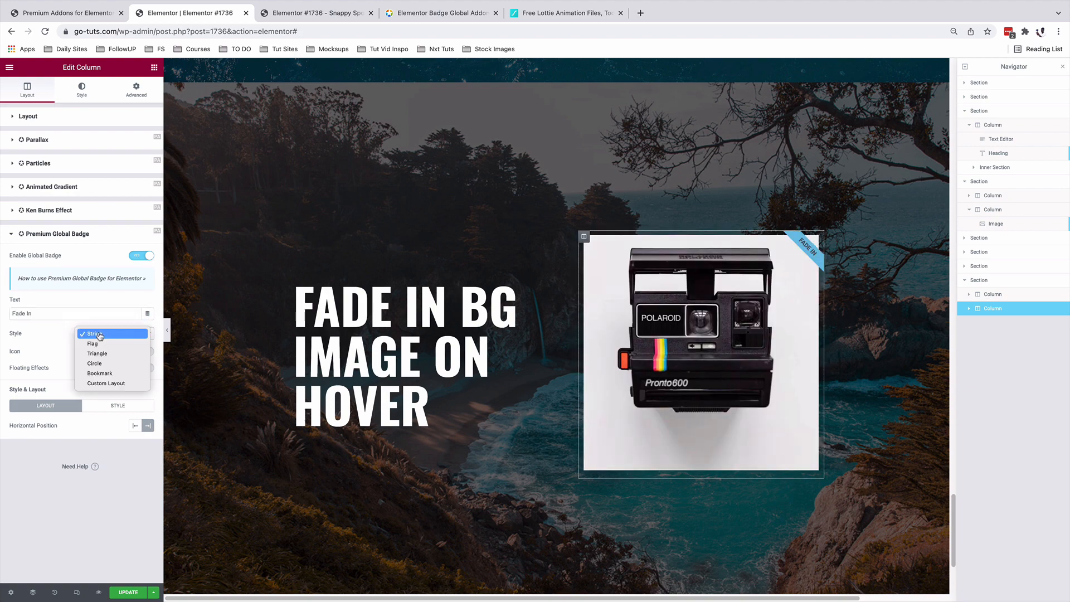
pyautogui.click(100, 344)
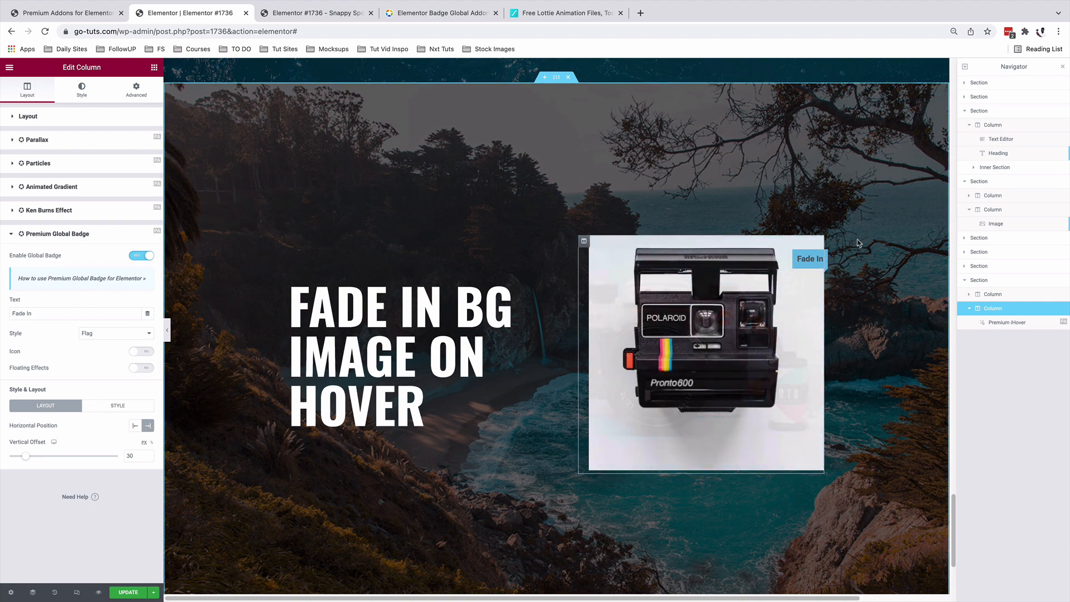
pyautogui.moveTo(24, 453)
pyautogui.mouseDown()
pyautogui.moveTo(68, 457)
pyautogui.moveTo(28, 456)
pyautogui.mouseUp()
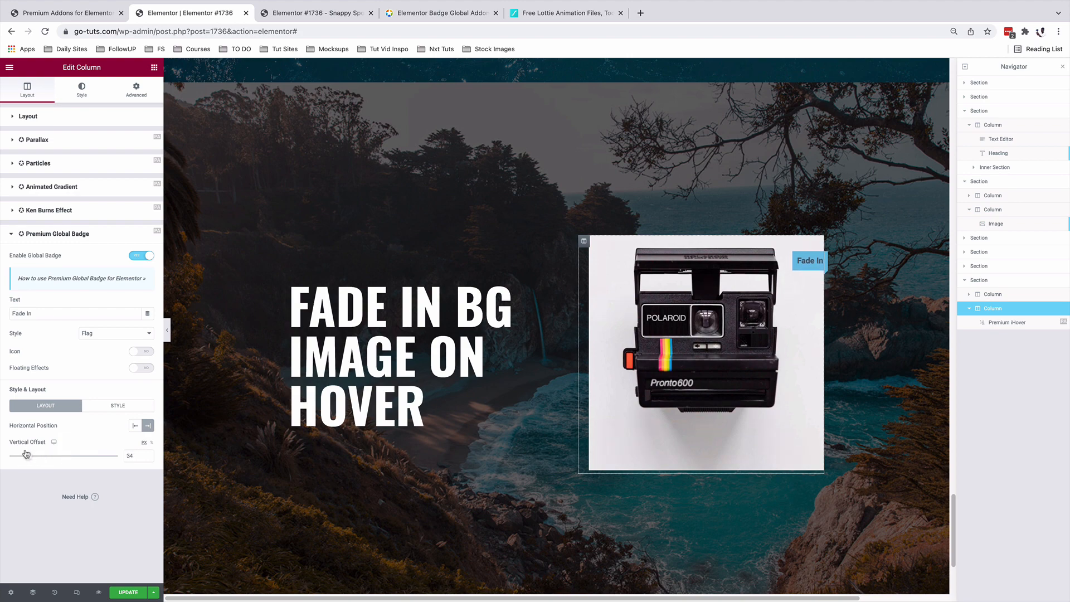
# - Set the Fade In badge's padding to 10 px for top and bottom and 15 px for right and left
pyautogui.click(106, 407)
pyautogui.scroll(-3, 84, 480)
pyautogui.moveTo(15, 507); pyautogui.dragTo(31, 507)
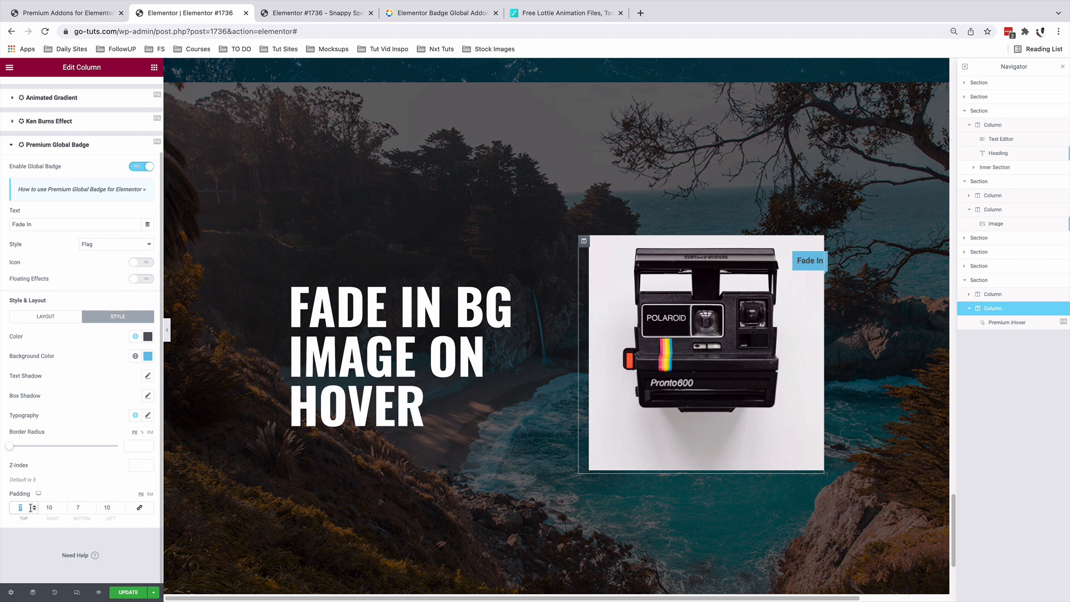
pyautogui.press('Tab')
pyautogui.press('Tab')
pyautogui.press('Tab')
pyautogui.moveTo(24, 509); pyautogui.dragTo(11, 509)
pyautogui.write('10')
pyautogui.click(76, 509)
pyautogui.write('10')
pyautogui.click(53, 508)
pyautogui.doubleClick(50, 508)
pyautogui.write('15')
pyautogui.doubleClick(108, 507)
pyautogui.write('15')
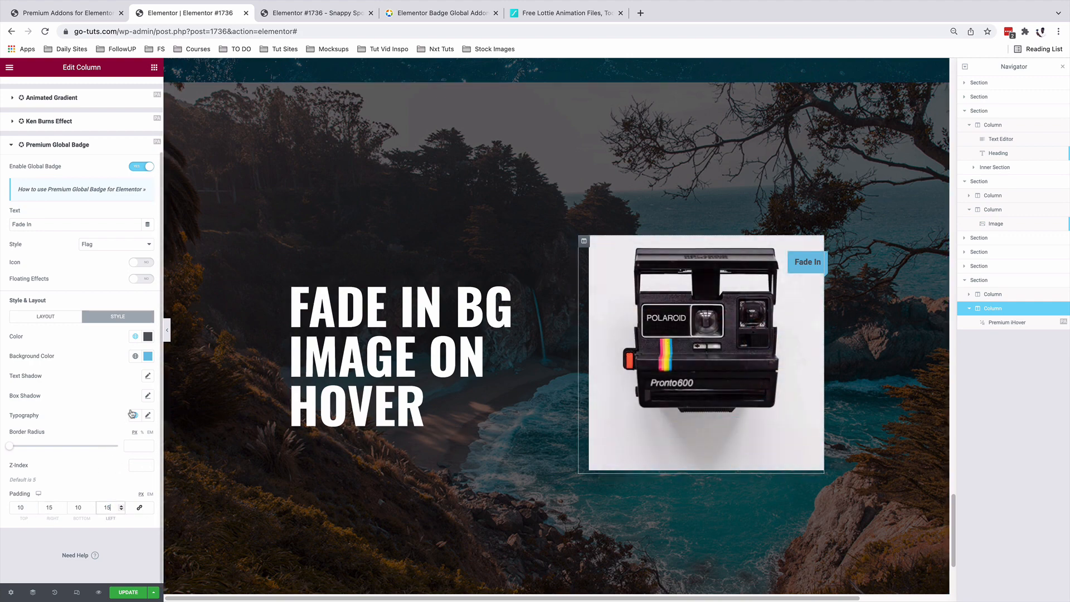
# - Open the Fade In badge's font family choices, and color its text white and its background purple
pyautogui.click(149, 416)
pyautogui.click(104, 463)
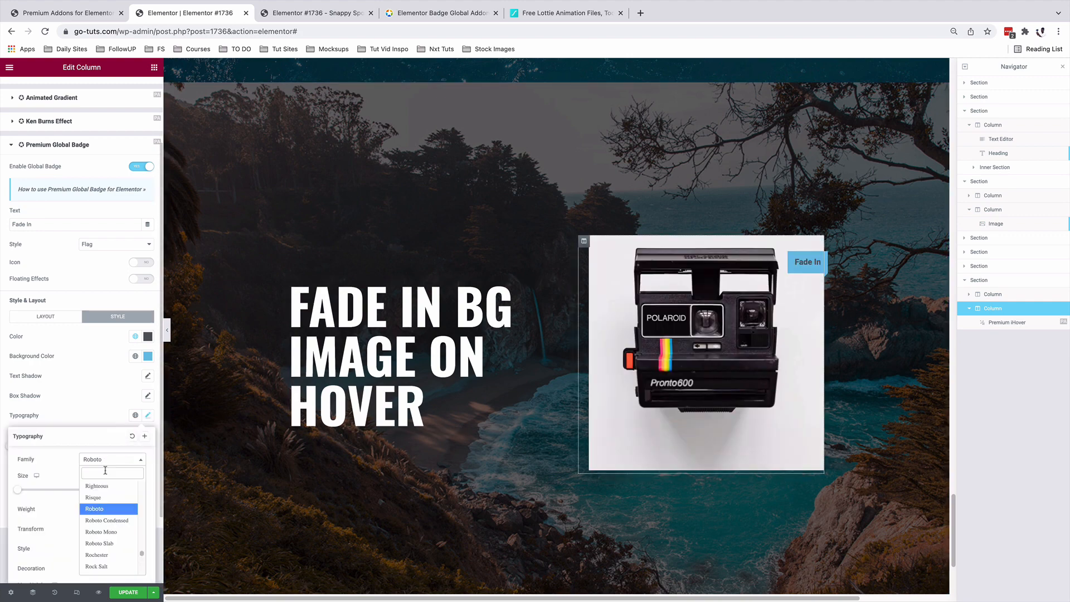
pyautogui.click(147, 336)
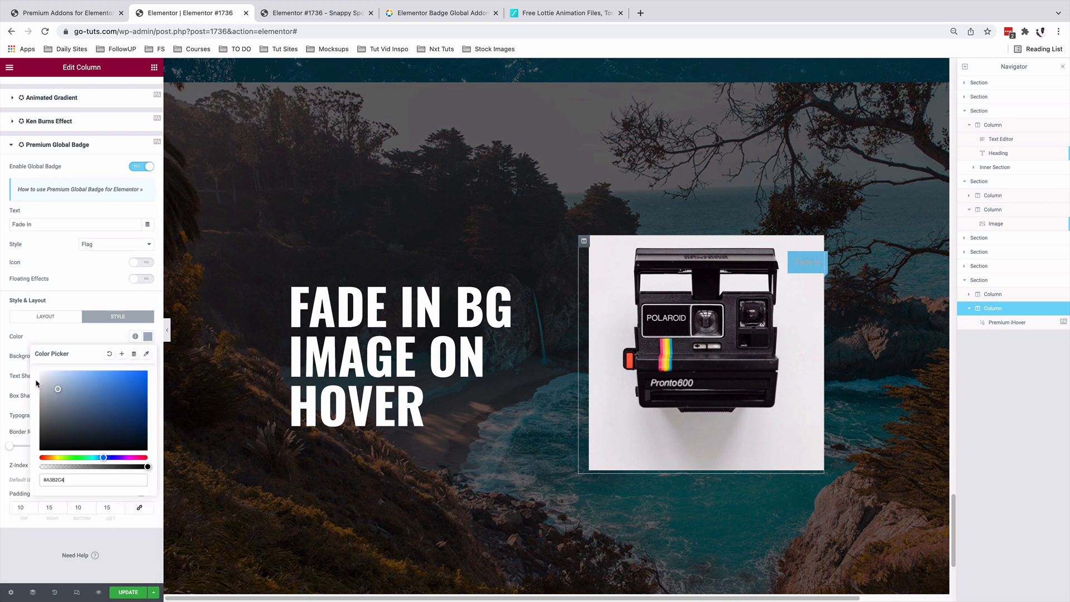
pyautogui.click(39, 337)
pyautogui.click(148, 356)
pyautogui.click(100, 461)
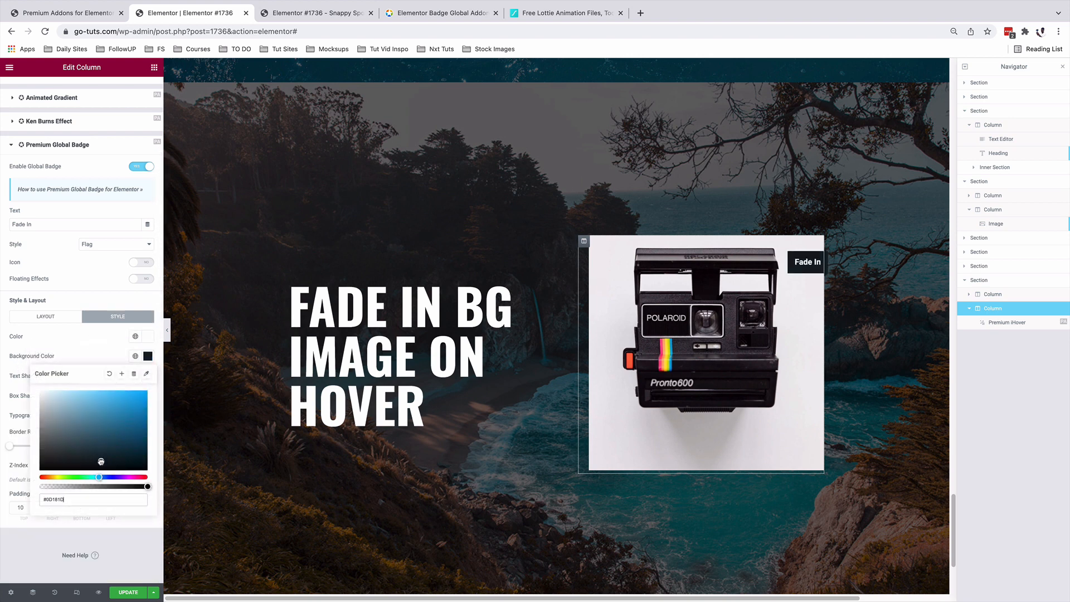
pyautogui.moveTo(144, 456); pyautogui.dragTo(115, 440)
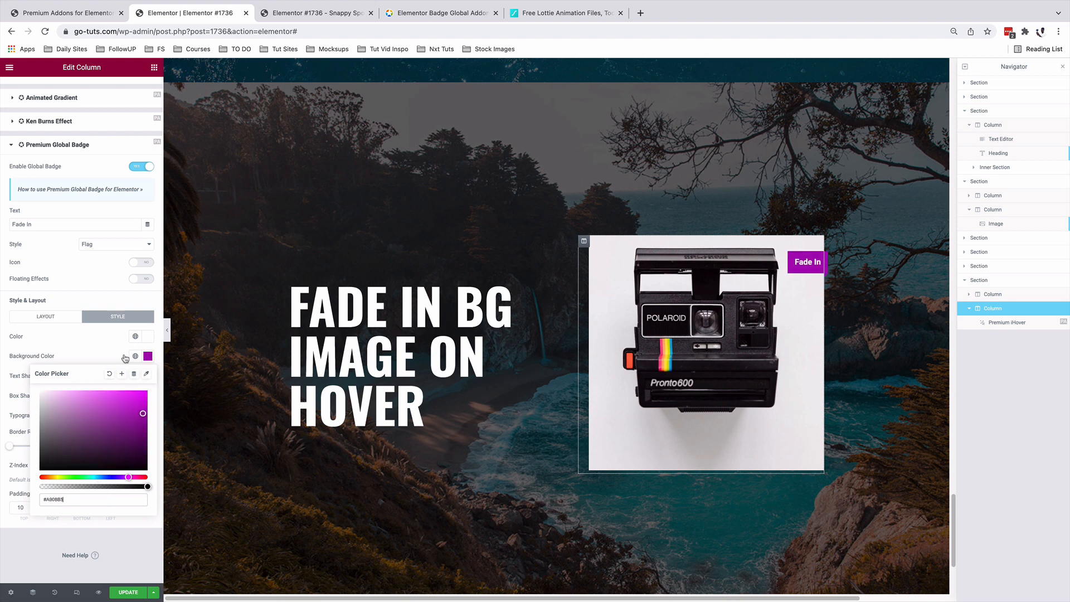
pyautogui.click(108, 357)
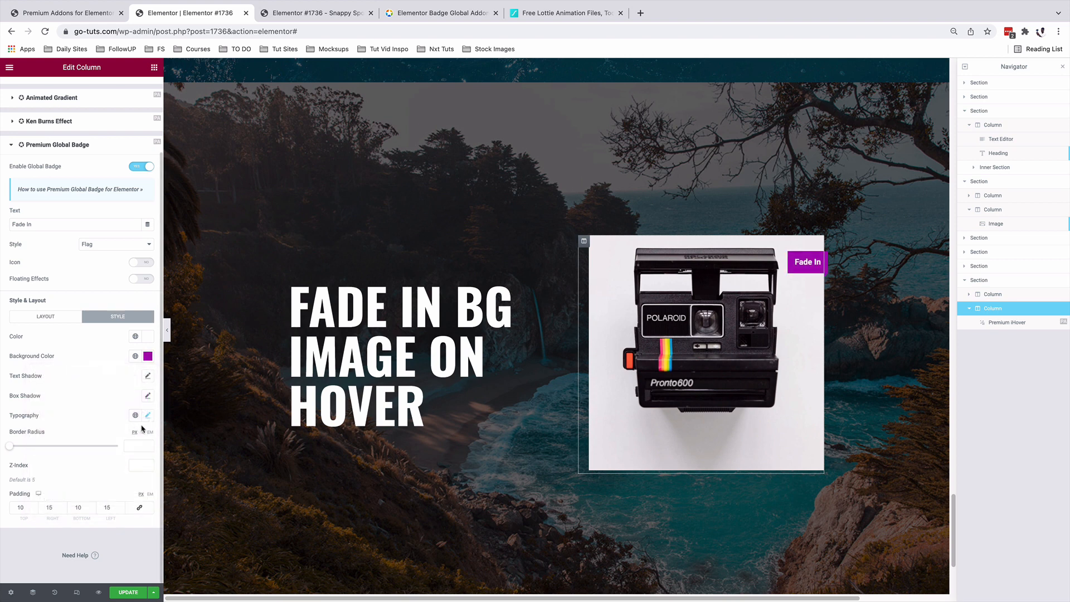
# - Add a box shadow with an adjusted spread to the Fade In badge, and update and preview the page
pyautogui.click(148, 397)
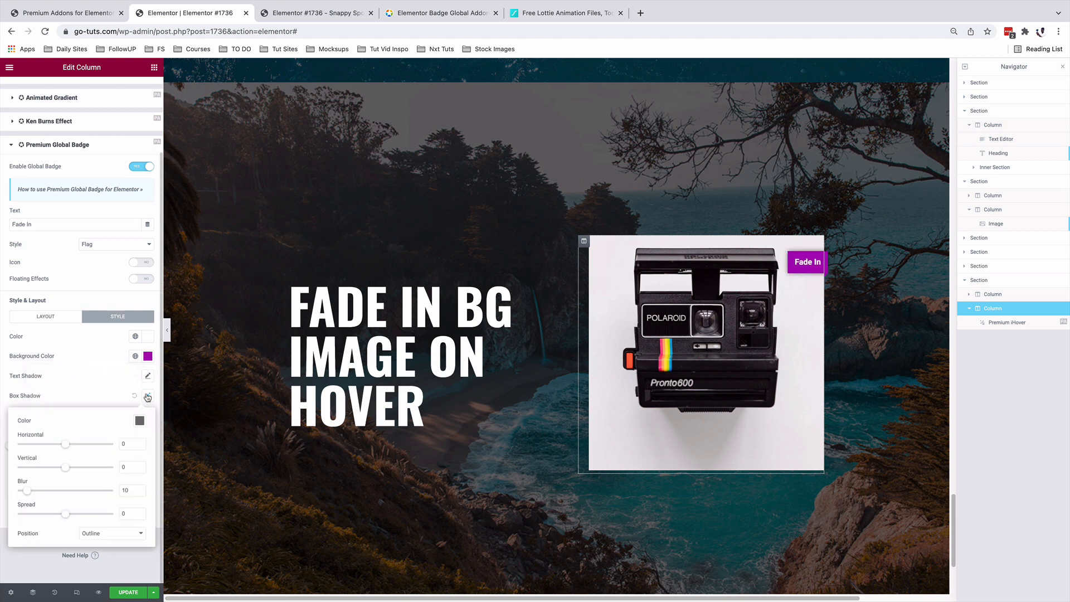
pyautogui.moveTo(65, 518)
pyautogui.mouseDown()
pyautogui.moveTo(44, 518)
pyautogui.moveTo(69, 517)
pyautogui.mouseUp()
pyautogui.click(95, 560)
pyautogui.click(128, 592)
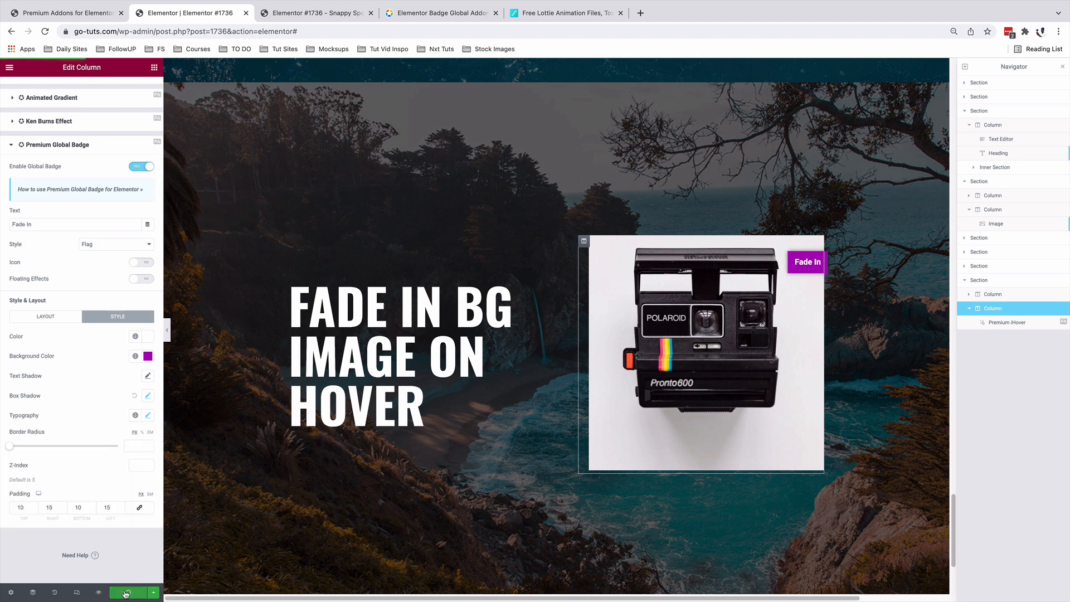
pyautogui.hotkey('ctrl', 'Tab')
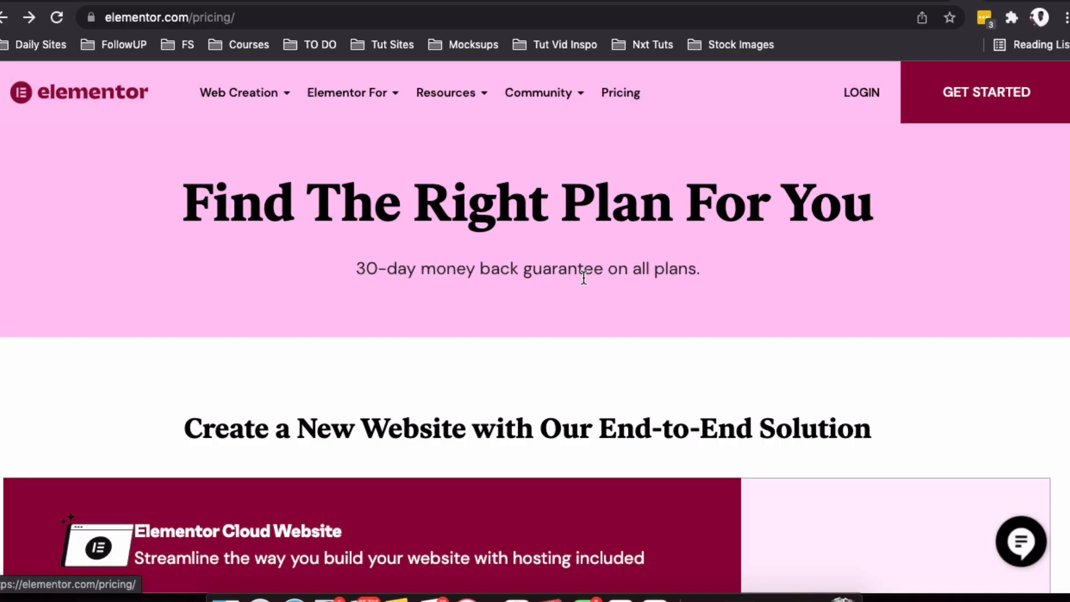
# - Examine the Cloud Website plan, the full feature comparison and the support options on Elementor's pricing page
pyautogui.scroll(-5, 584, 277)
pyautogui.scroll(-3, 583, 277)
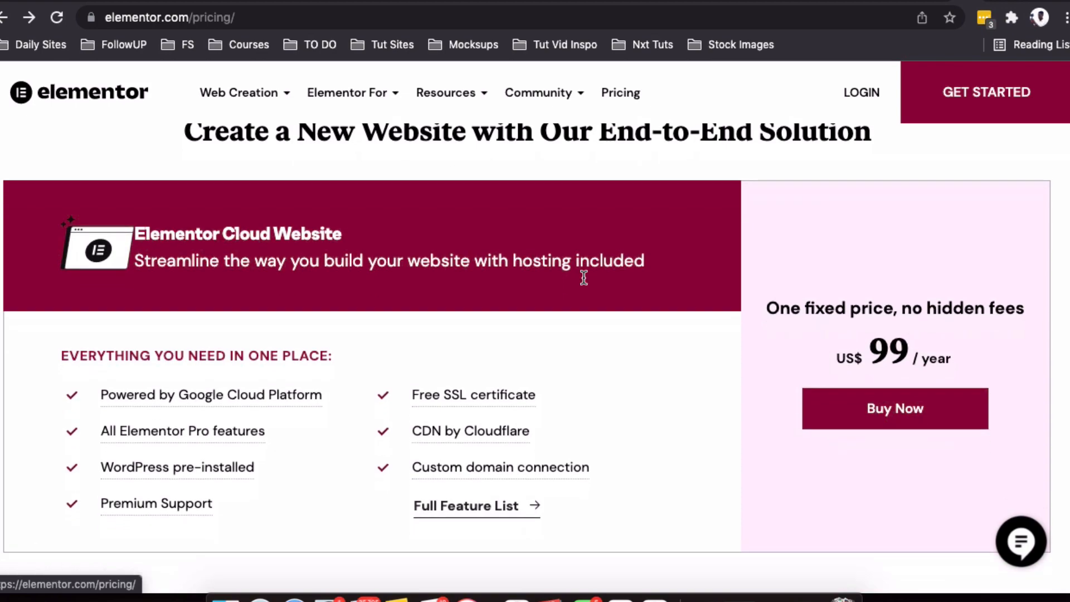
pyautogui.scroll(2, 583, 277)
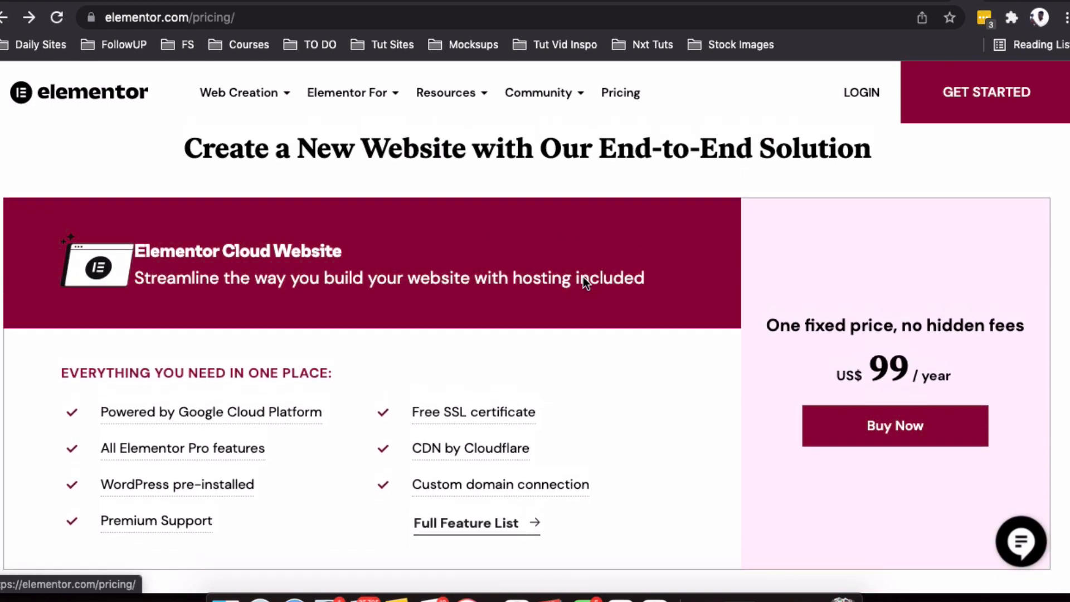
pyautogui.click(499, 521)
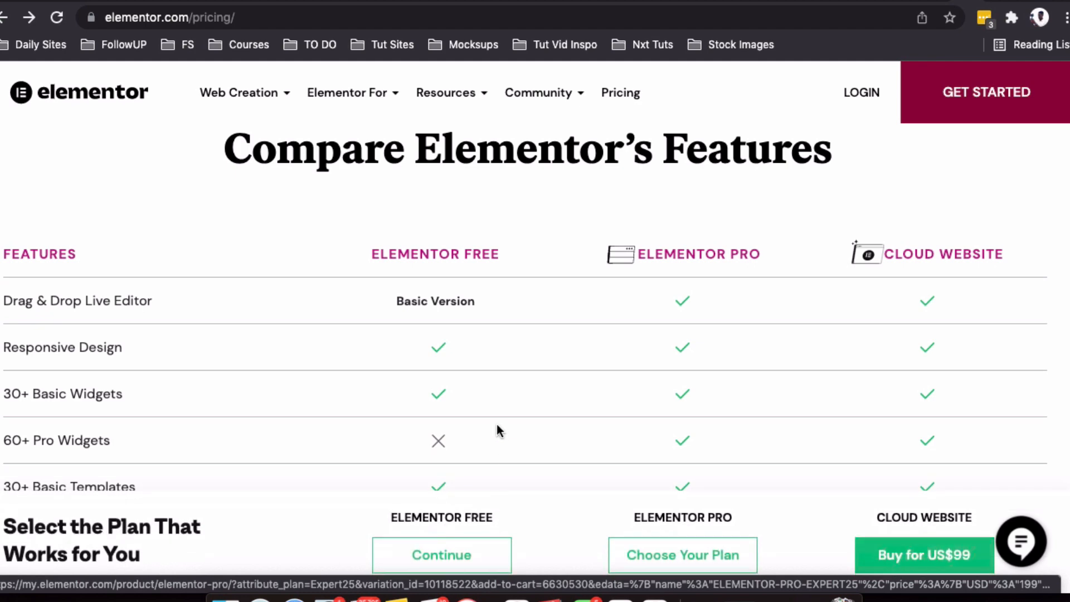
pyautogui.scroll(-7, 932, 370)
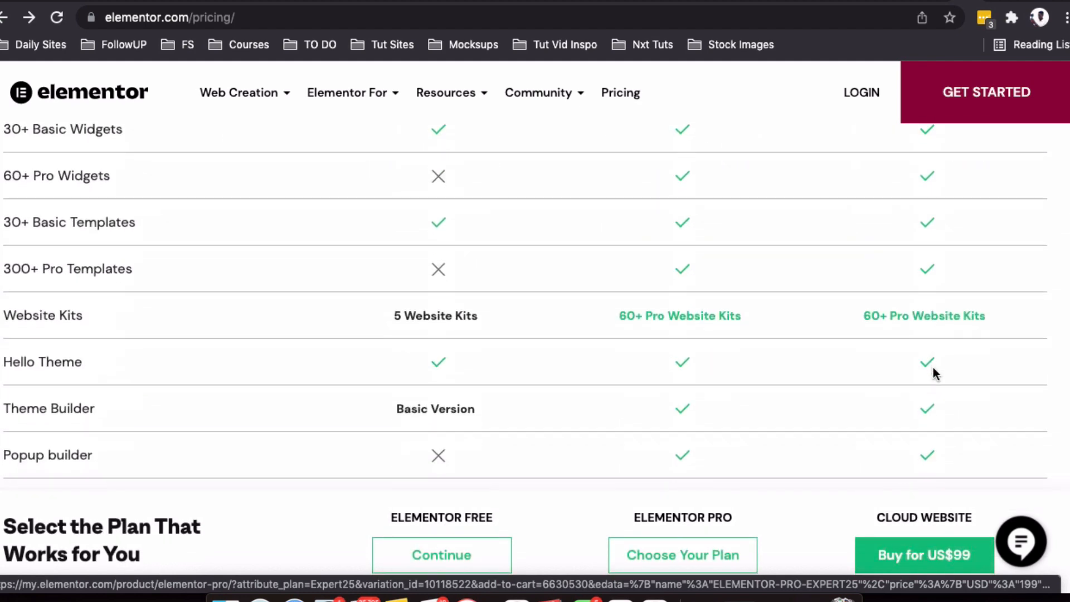
pyautogui.scroll(-11, 935, 374)
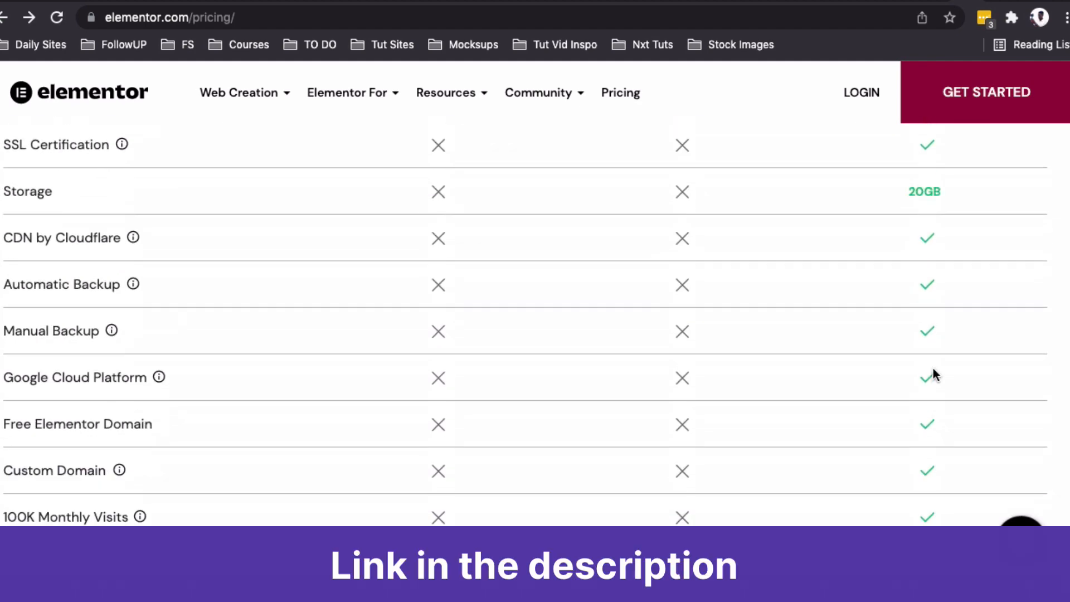
pyautogui.scroll(-7, 934, 374)
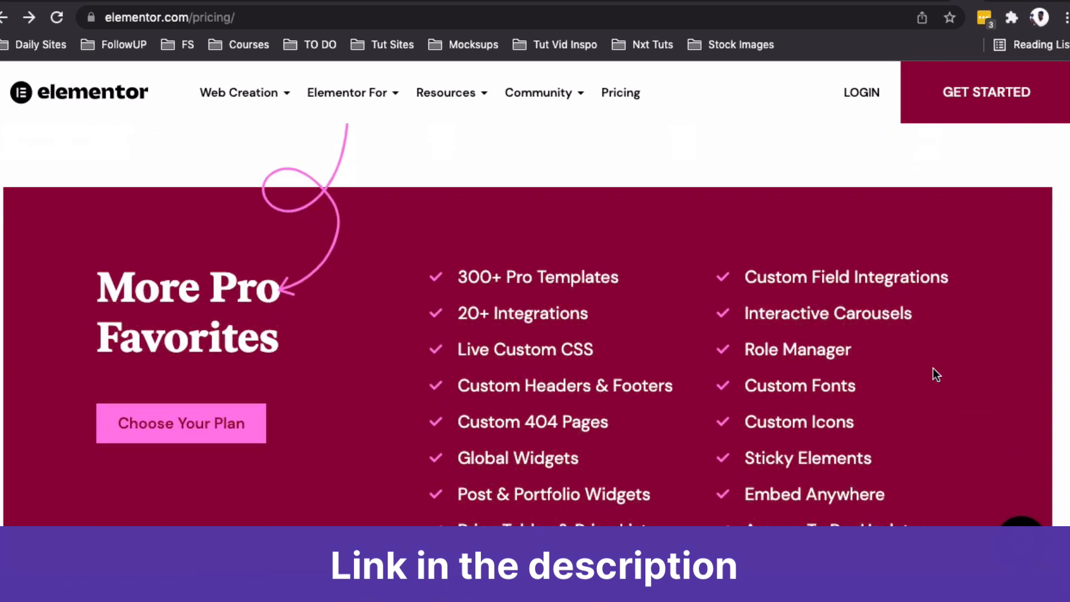
pyautogui.scroll(-5, 933, 369)
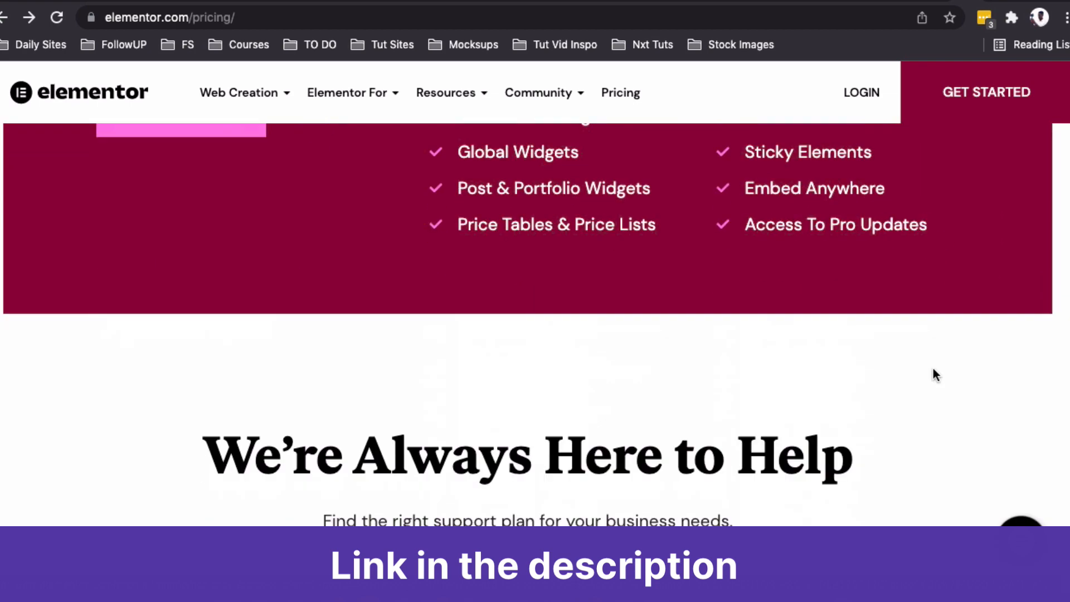
pyautogui.scroll(-6, 934, 372)
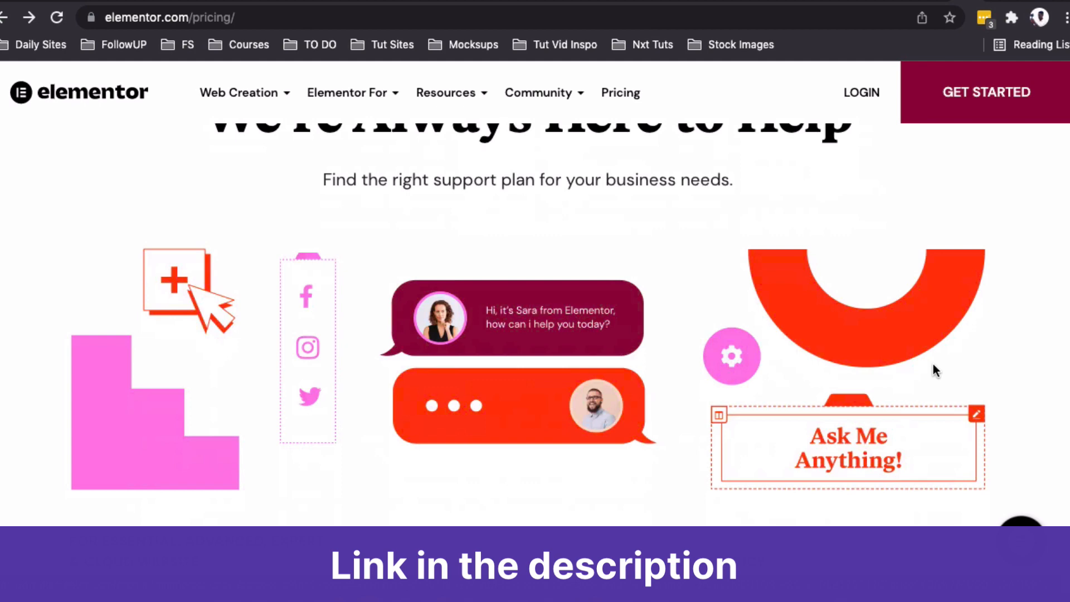
pyautogui.scroll(-2, 934, 370)
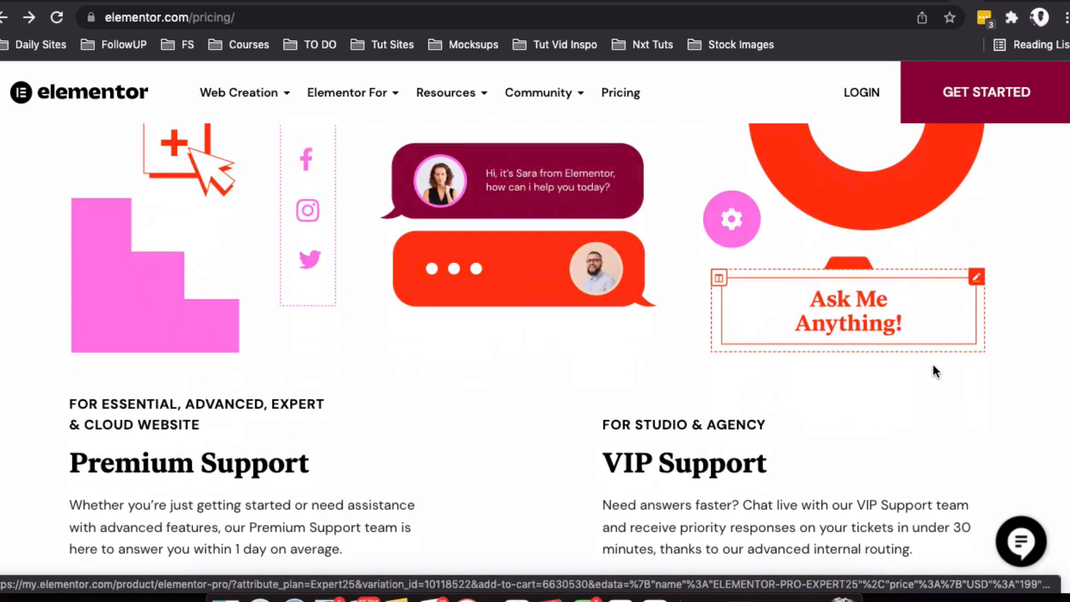
pyautogui.scroll(1, 934, 369)
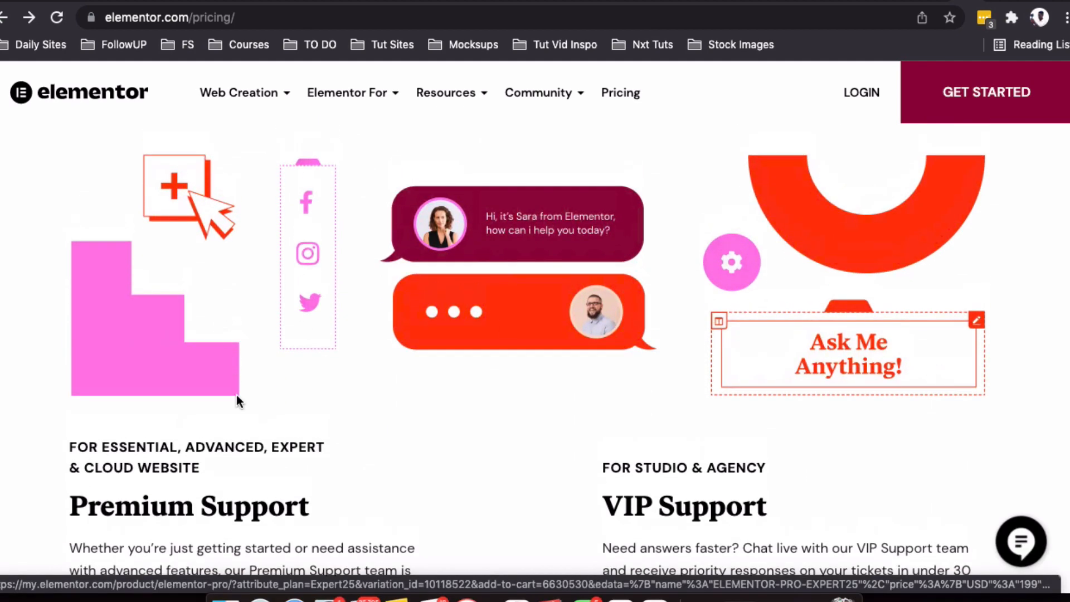
pyautogui.scroll(-3, 210, 449)
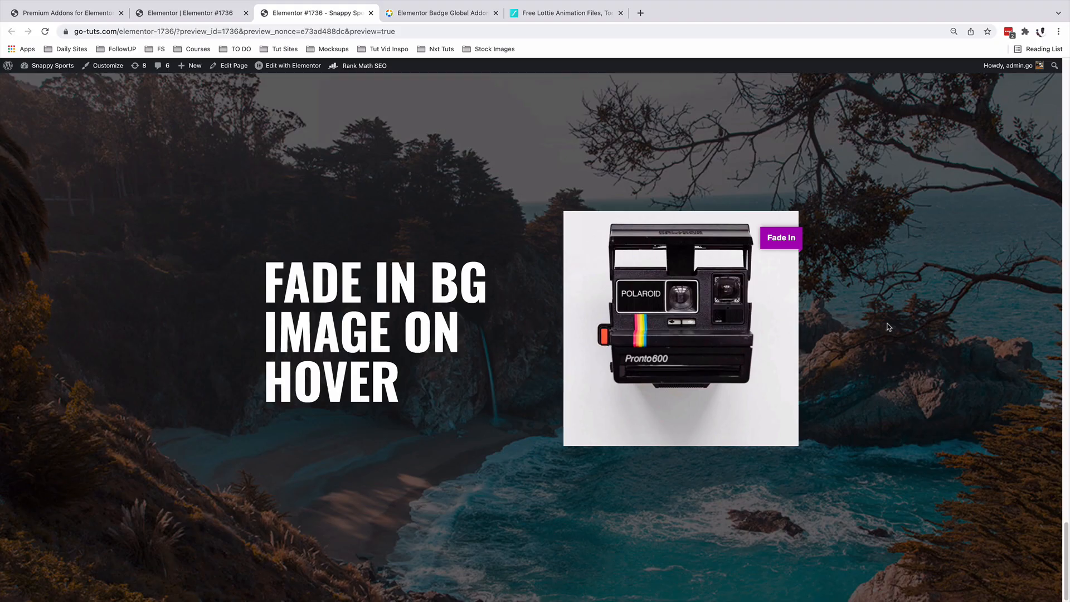